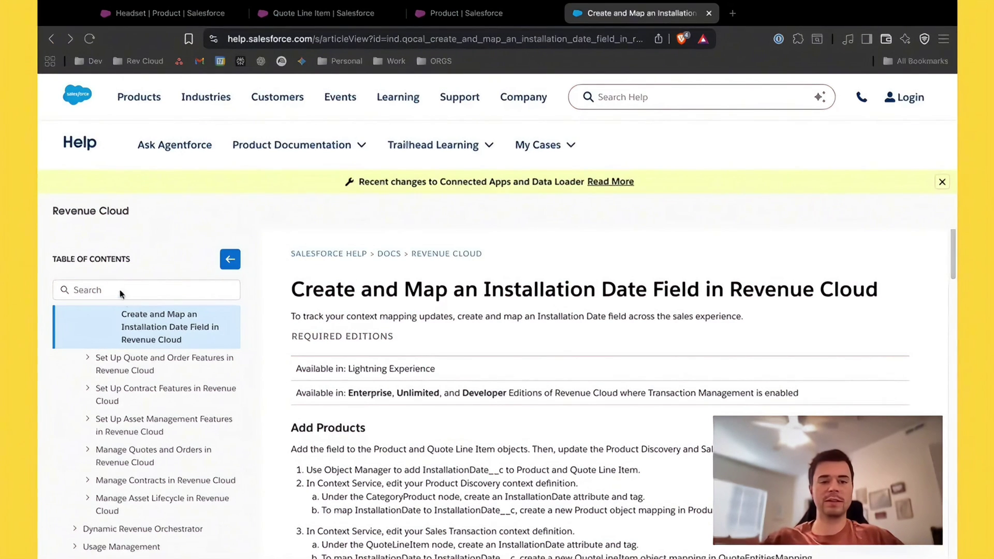
# Step: Read the Add Products instructions in the Installation Date field help article, including the Product Discovery and Sales Transaction context definition steps
pyautogui.scroll(-1, 320, 306)
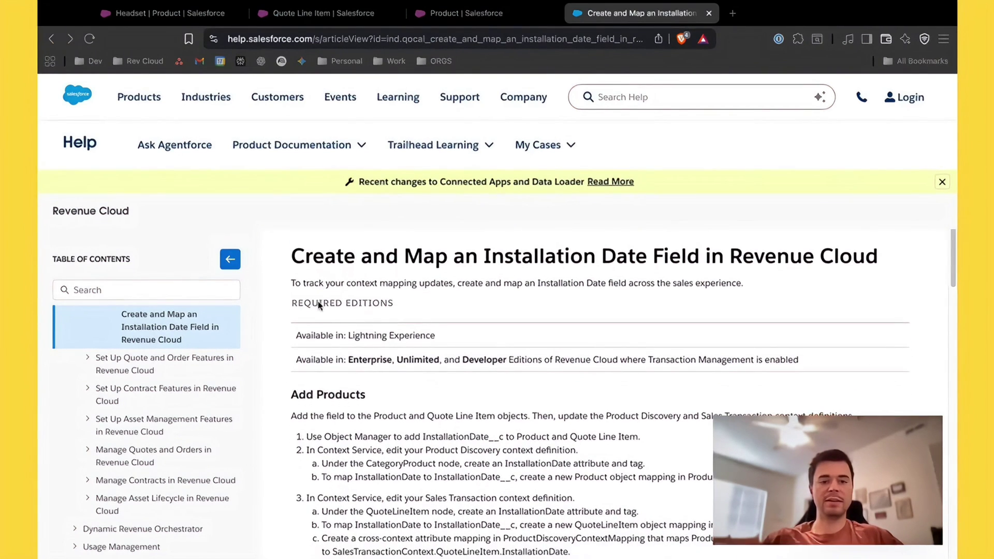
pyautogui.scroll(-3, 320, 306)
pyautogui.scroll(4, 311, 302)
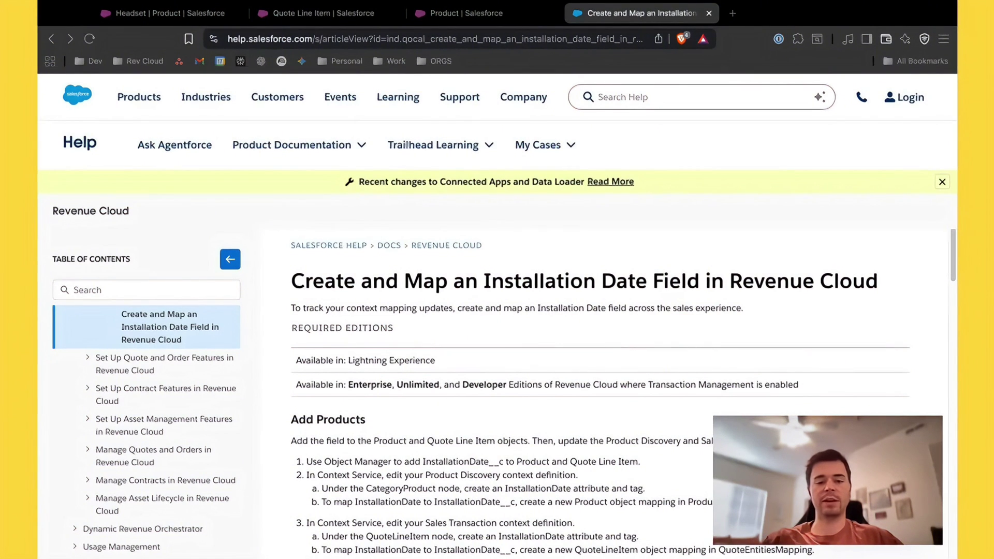
pyautogui.scroll(-2, 623, 393)
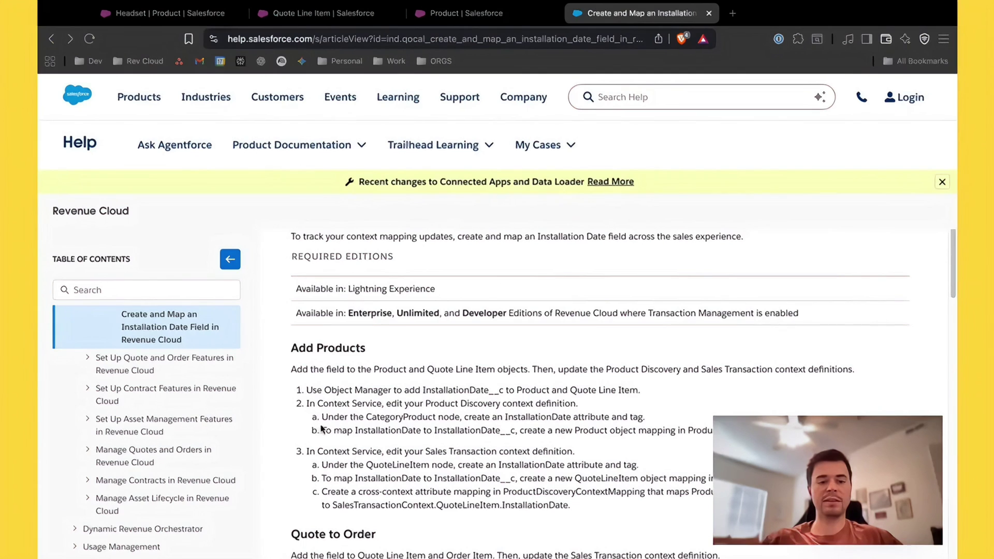
pyautogui.scroll(-1, 322, 409)
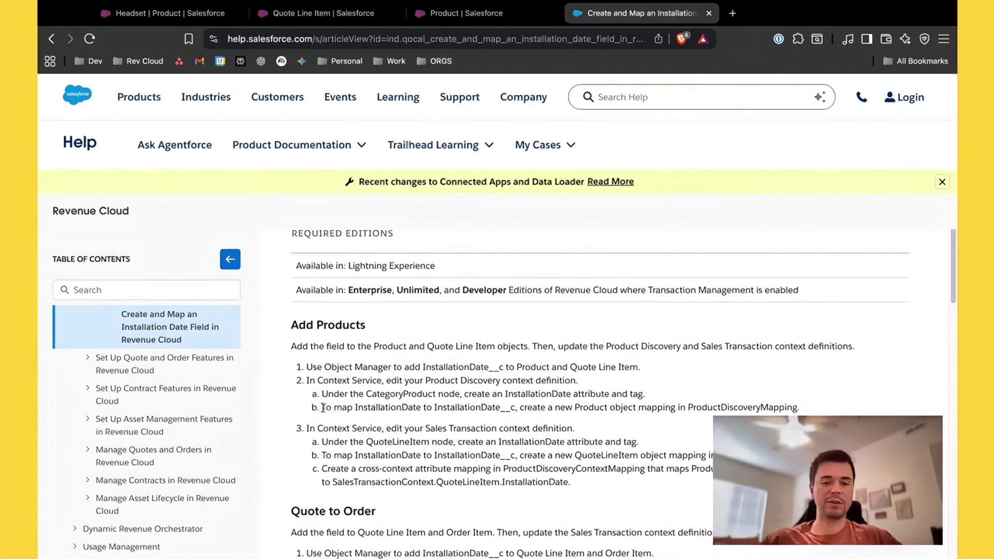
pyautogui.moveTo(322, 408); pyautogui.dragTo(640, 394)
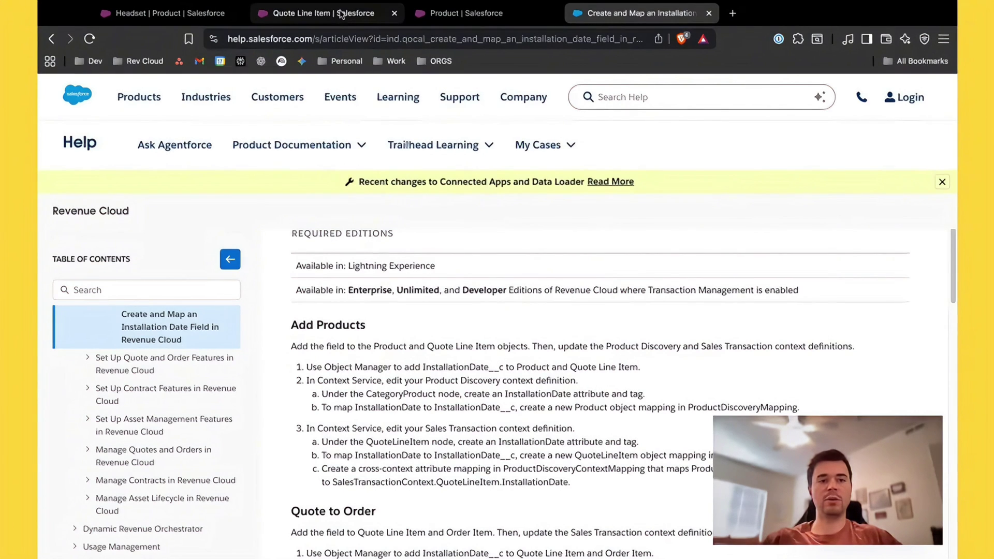
# Step: Look over the Product and Quote Line Item field lists and the Headset product record, and return to the help article
pyautogui.click(445, 13)
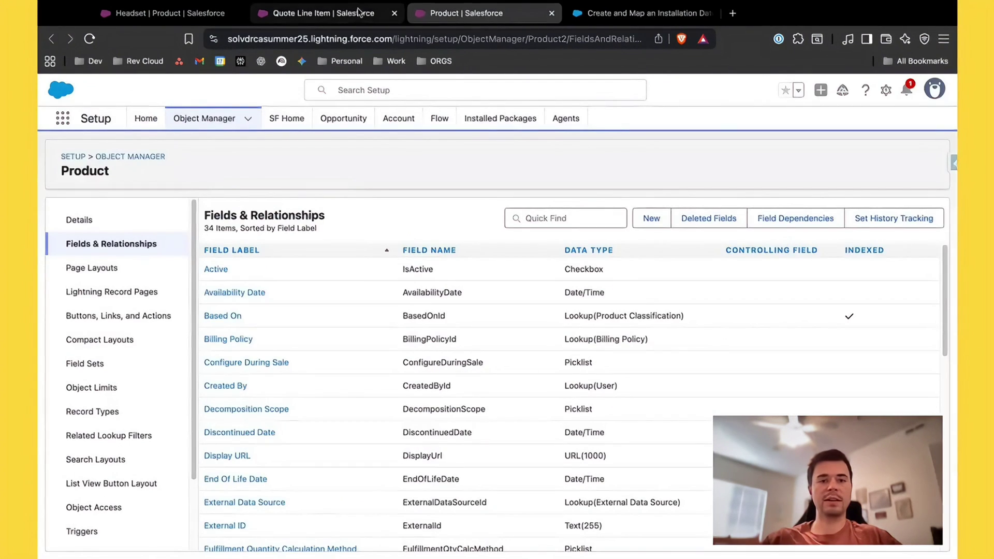
pyautogui.click(353, 14)
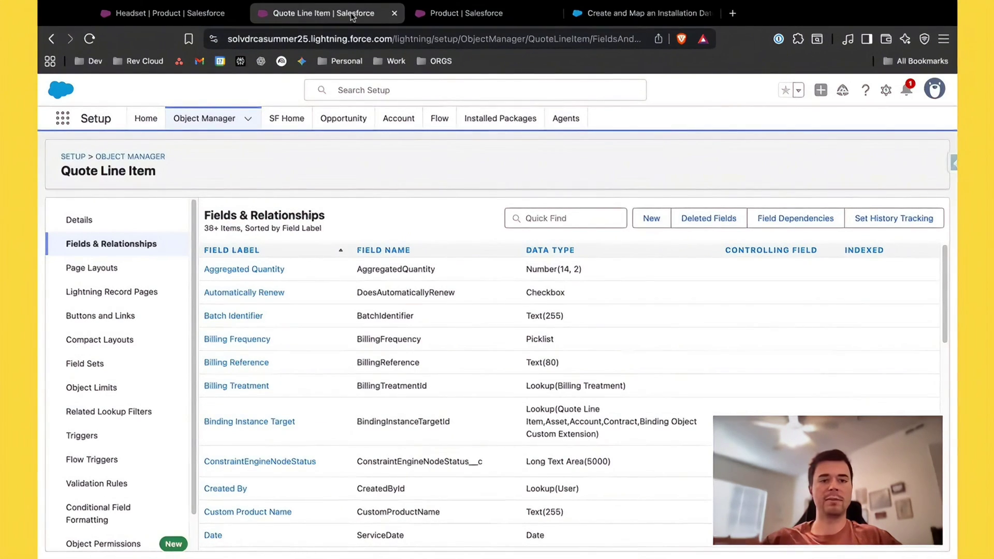
pyautogui.click(218, 13)
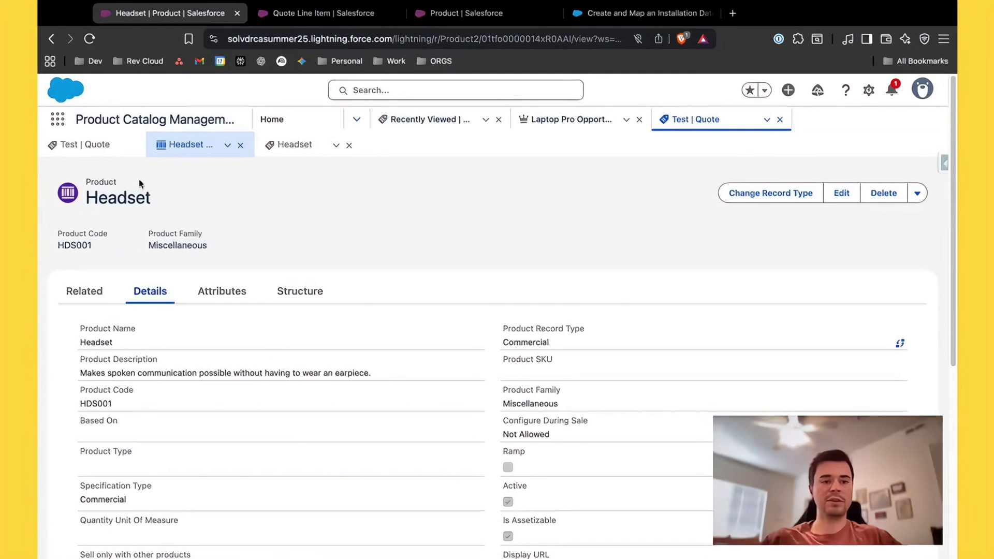
pyautogui.click(604, 14)
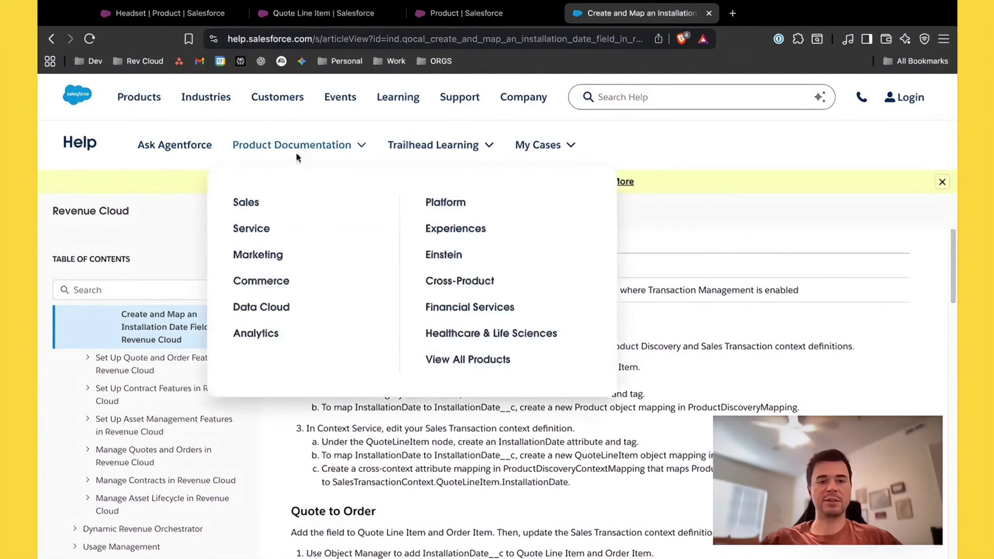
# Step: Check the Installation Date field in the Headset product's details
pyautogui.click(173, 14)
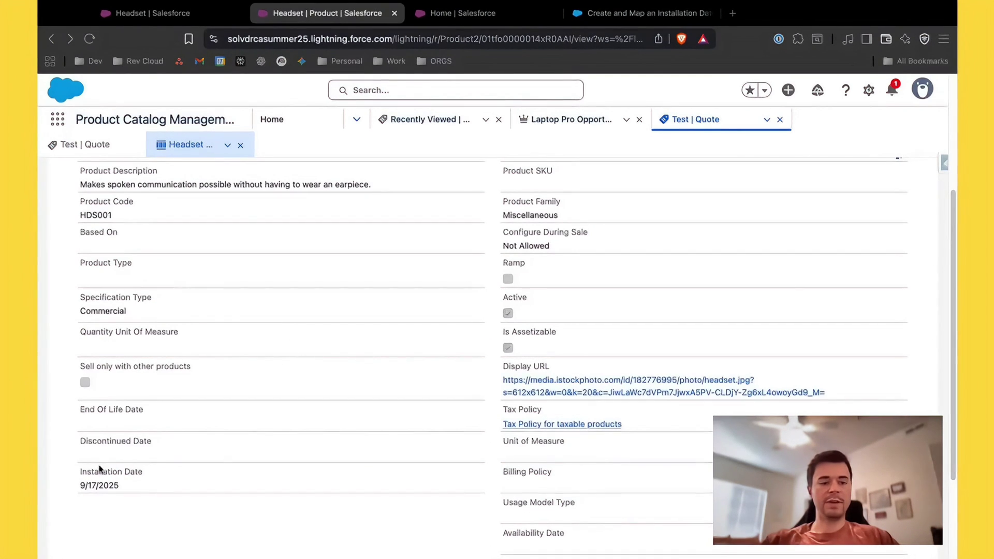
pyautogui.scroll(3, 195, 327)
pyautogui.scroll(-6, 145, 357)
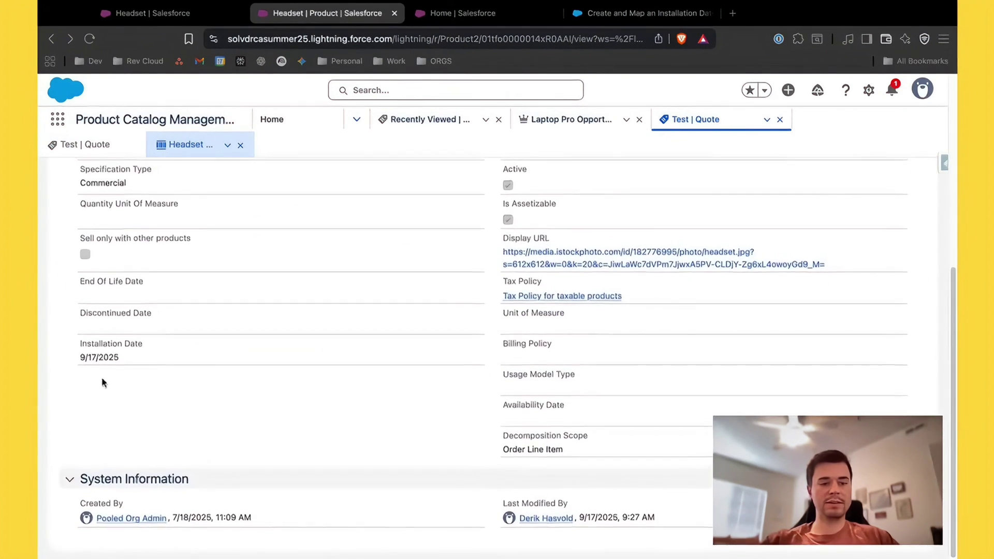
pyautogui.moveTo(79, 344); pyautogui.dragTo(145, 364)
# Step: Open the Headset line item from the Test quote and check its Installation Date field
pyautogui.click(99, 145)
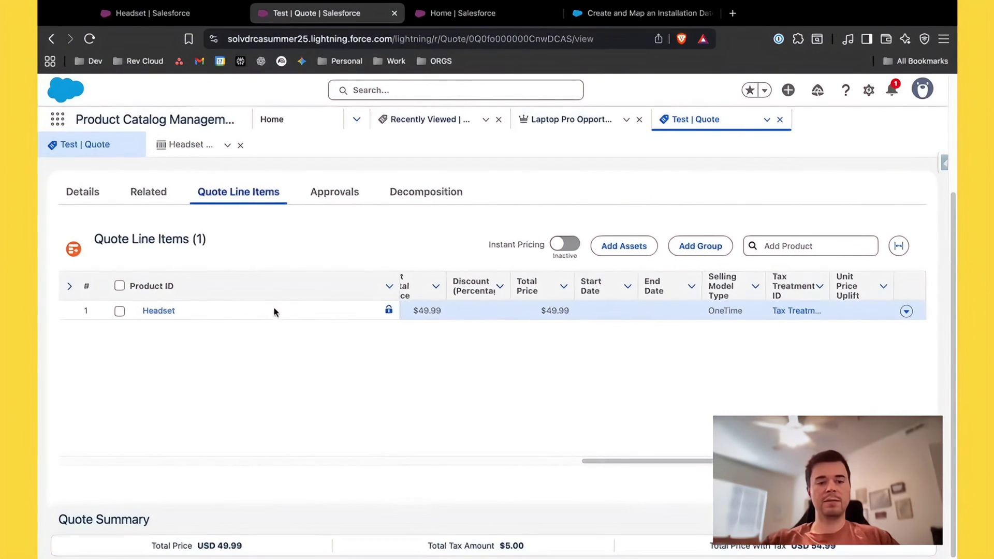
pyautogui.click(906, 311)
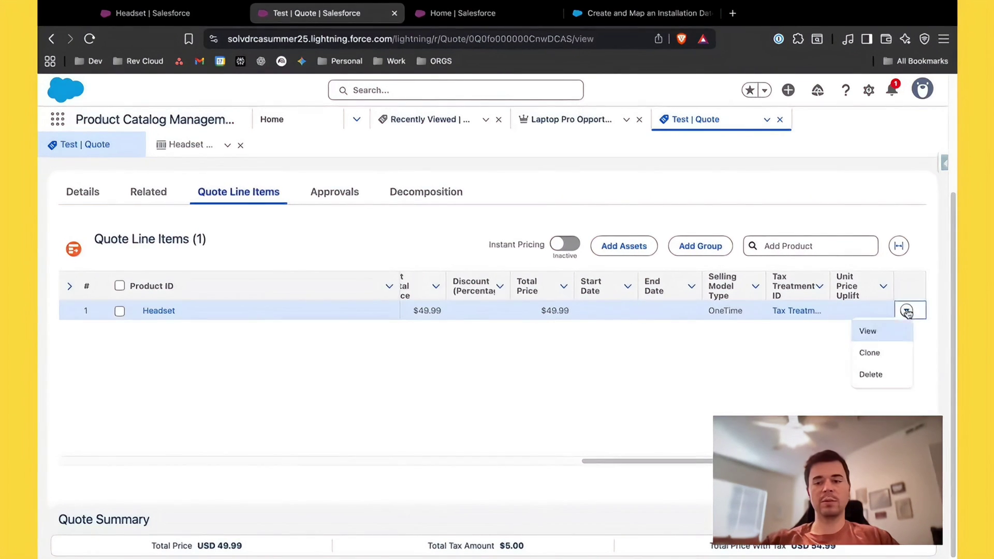
pyautogui.click(862, 328)
pyautogui.scroll(-5, 231, 394)
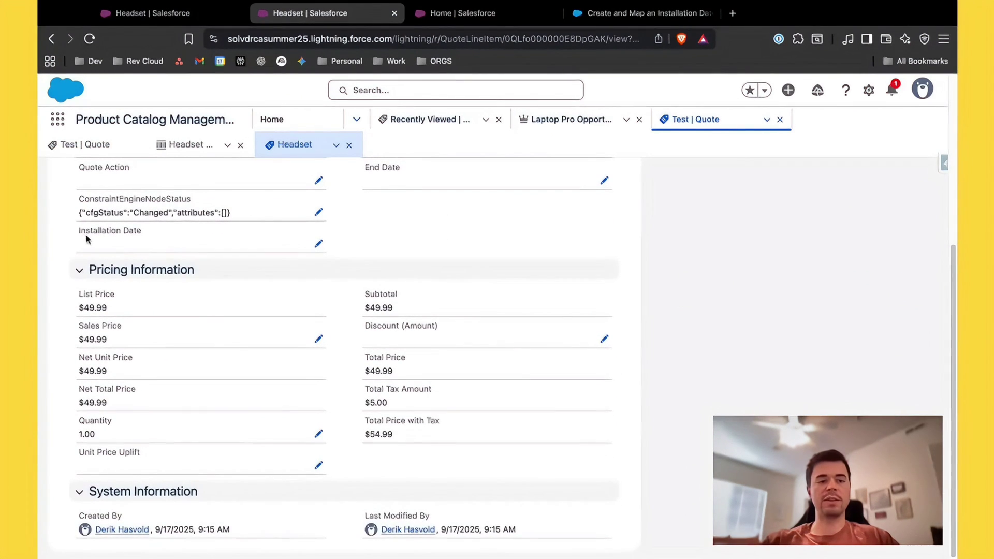
pyautogui.scroll(1, 105, 241)
pyautogui.scroll(3, 105, 241)
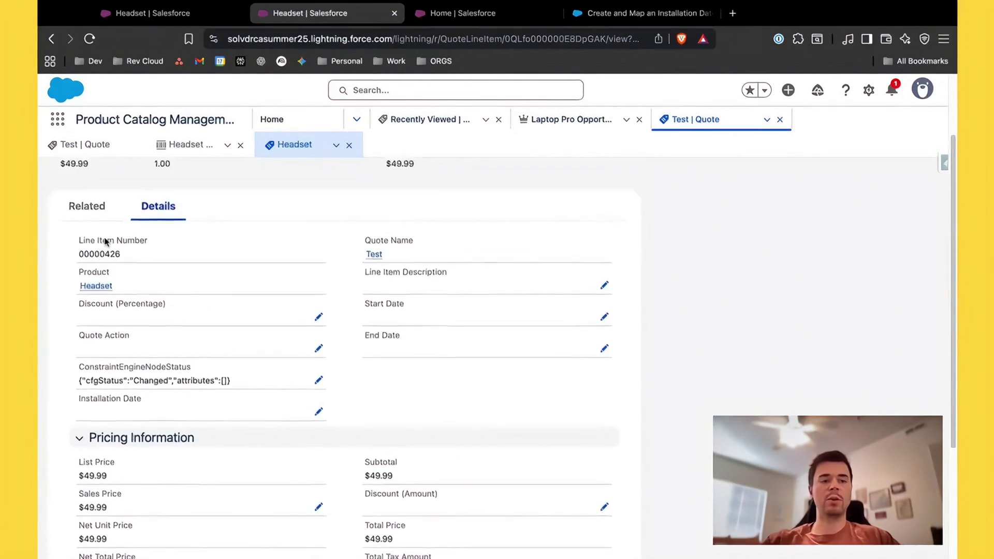
# Step: Delete the Headset line item from the Test quote and save the quote
pyautogui.click(82, 144)
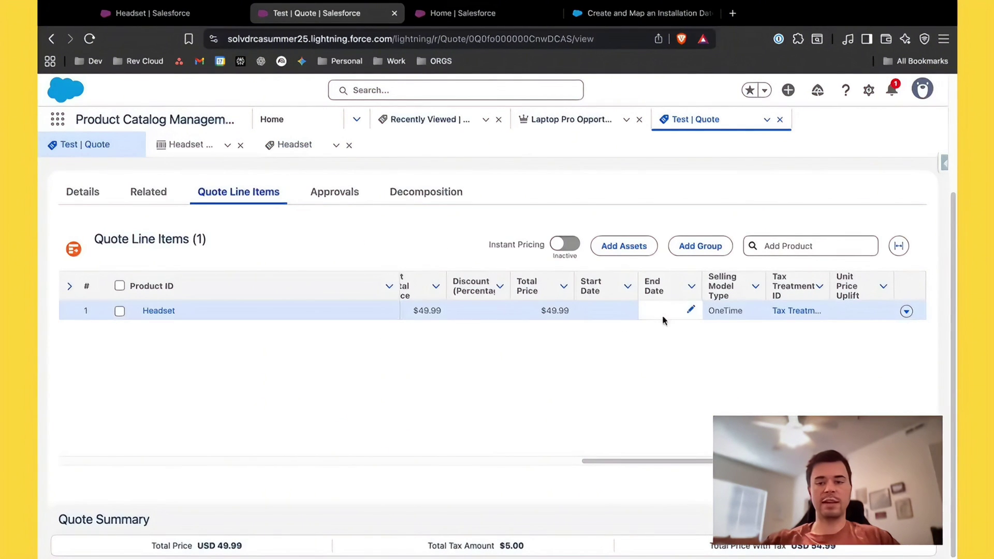
pyautogui.click(906, 311)
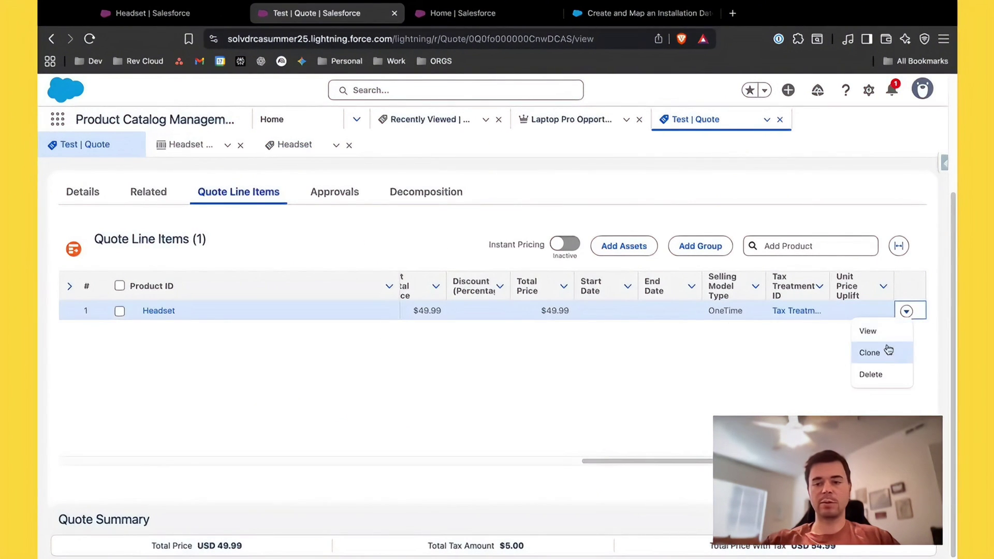
pyautogui.click(887, 373)
pyautogui.click(724, 361)
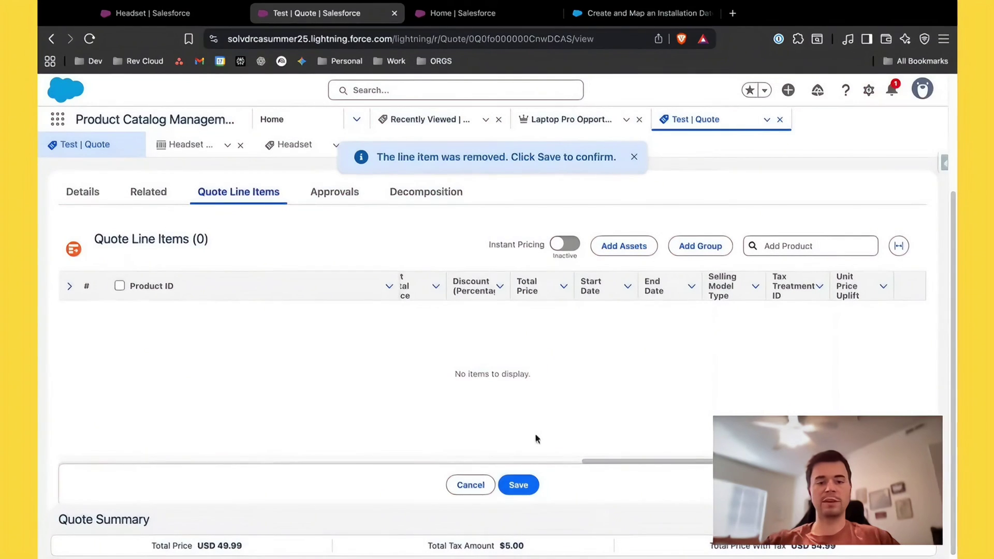
pyautogui.click(518, 485)
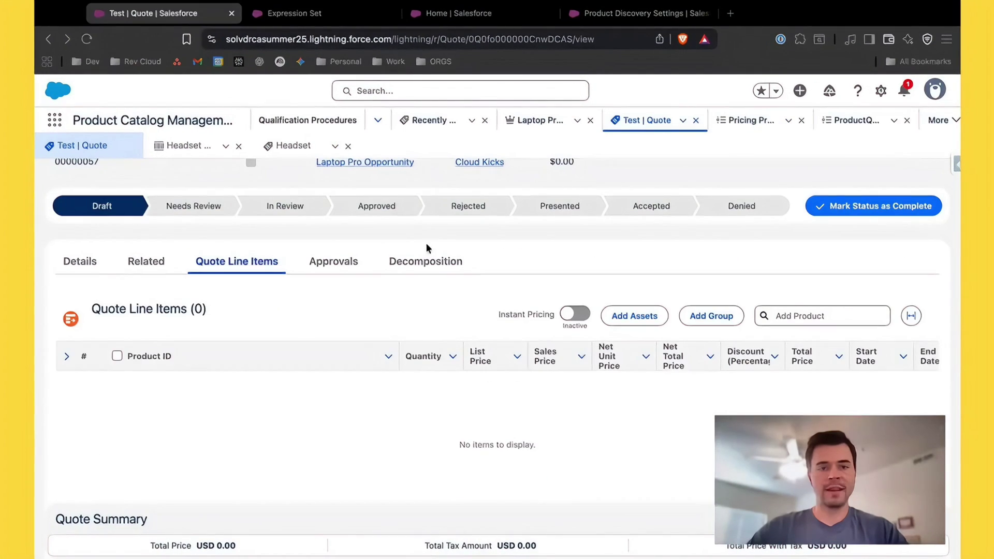
# Step: Open the BrowseProductsCtxtDefinition record from the custom context definitions in Setup
pyautogui.click(482, 16)
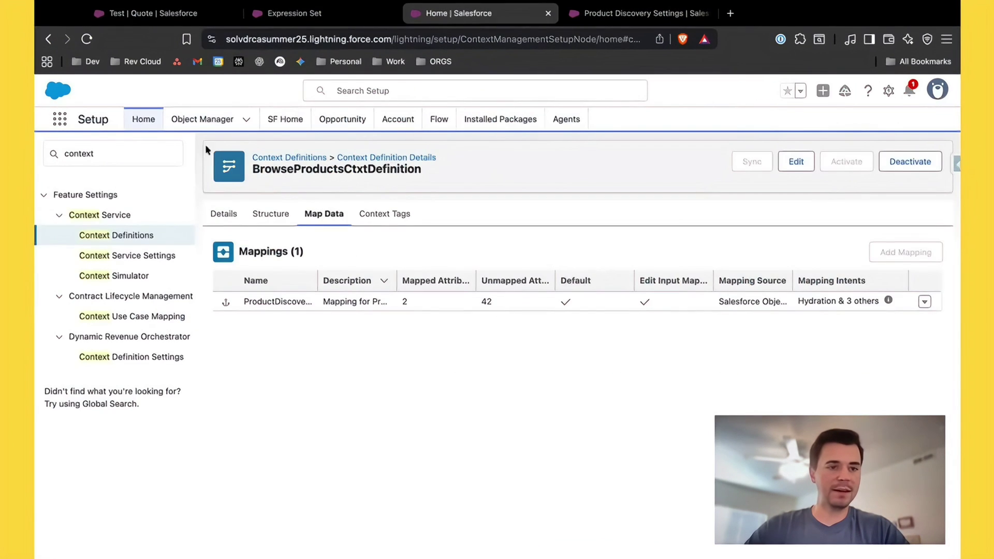
pyautogui.click(122, 239)
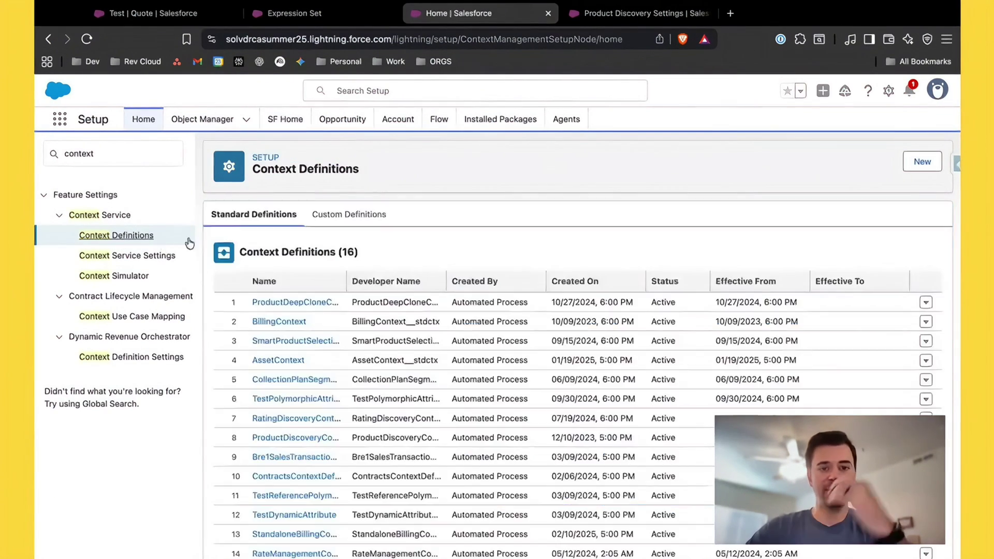
pyautogui.click(343, 218)
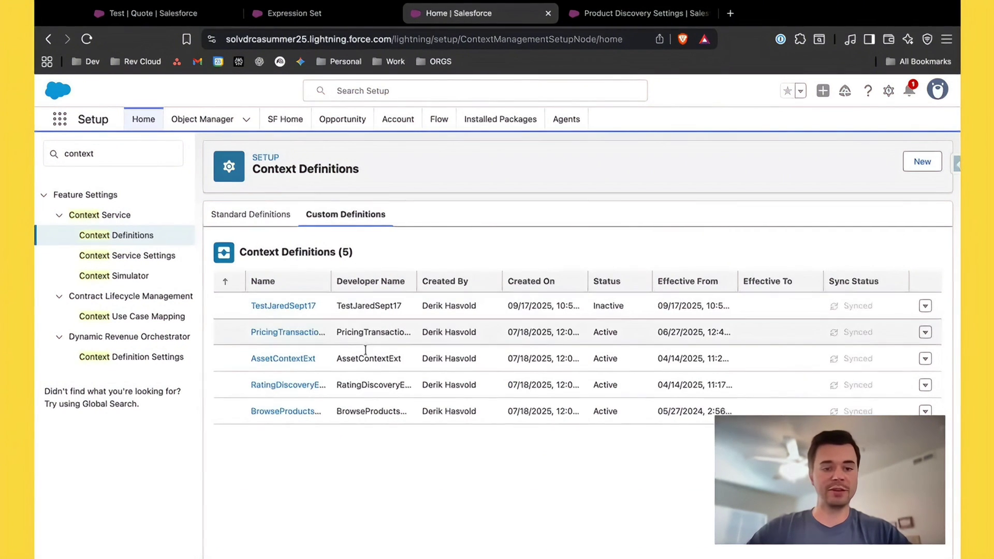
pyautogui.scroll(-1, 366, 350)
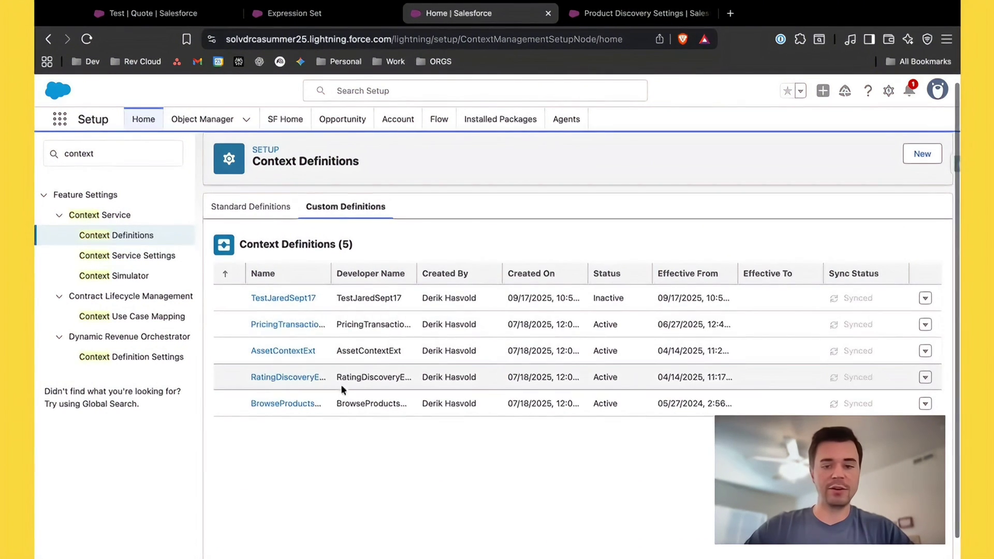
pyautogui.click(286, 403)
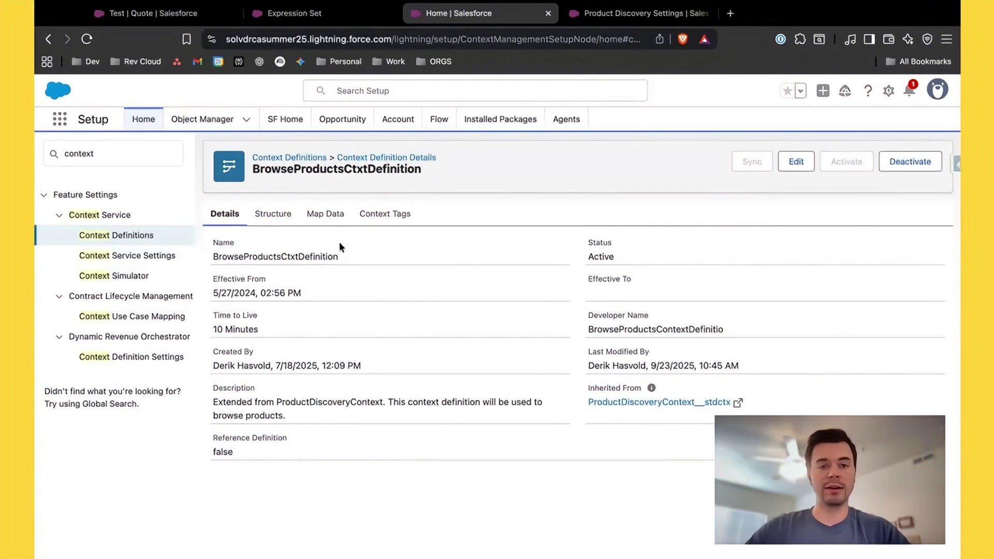
# Step: Review the data mappings of BrowseProductsCtxtDefinition and the edit options available for the product discovery mapping
pyautogui.click(324, 220)
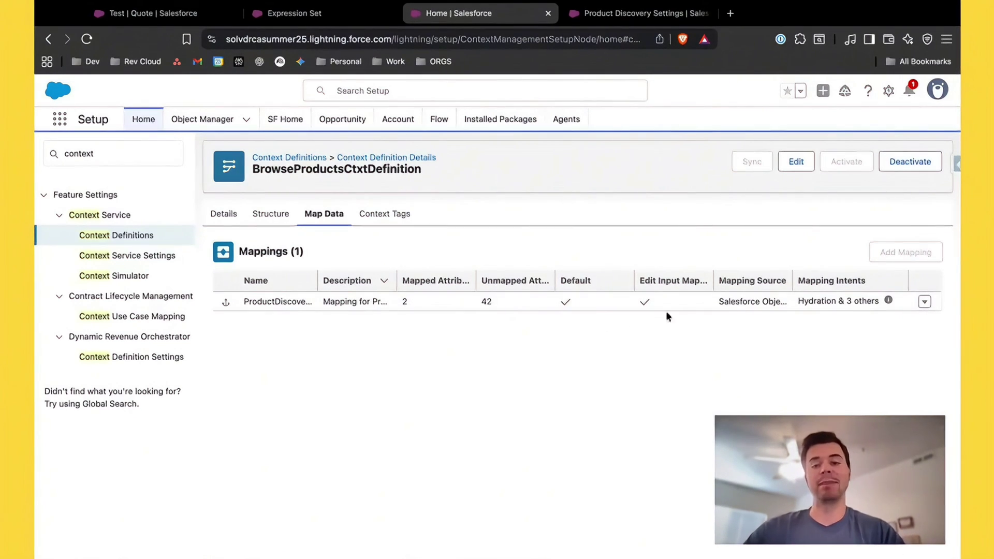
pyautogui.click(924, 303)
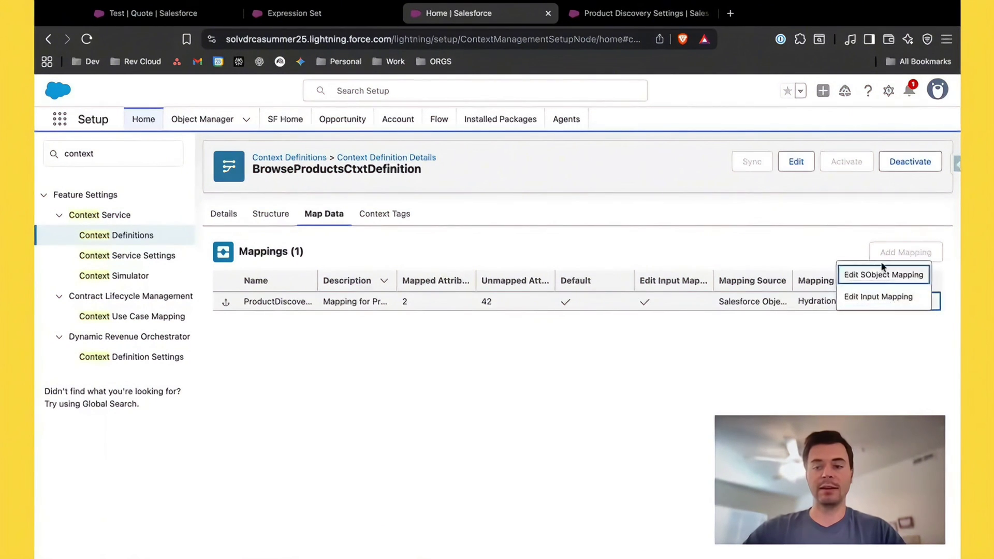
pyautogui.click(852, 338)
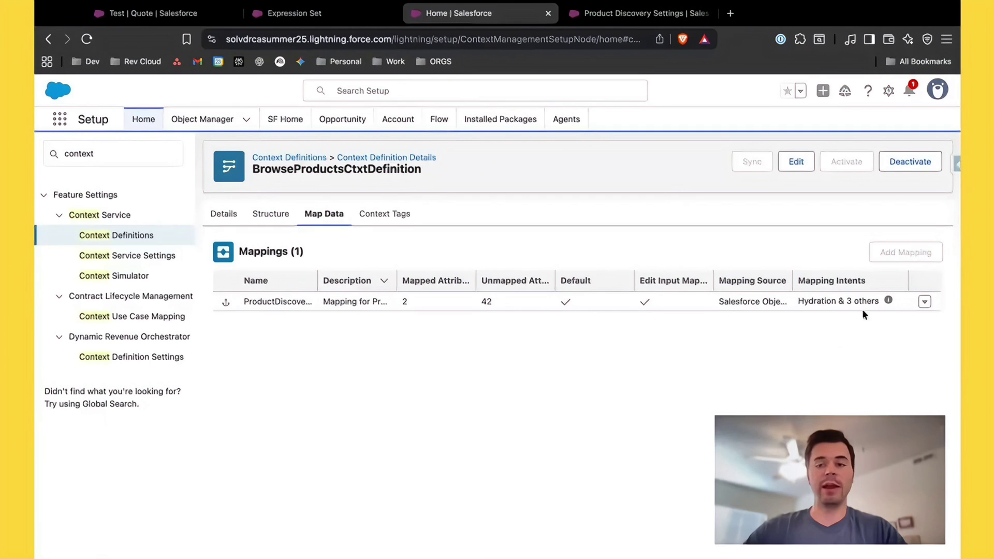
# Step: Try to deactivate the BrowseProductsCtxtDefinition context definition, read the message and dismiss it
pyautogui.click(910, 166)
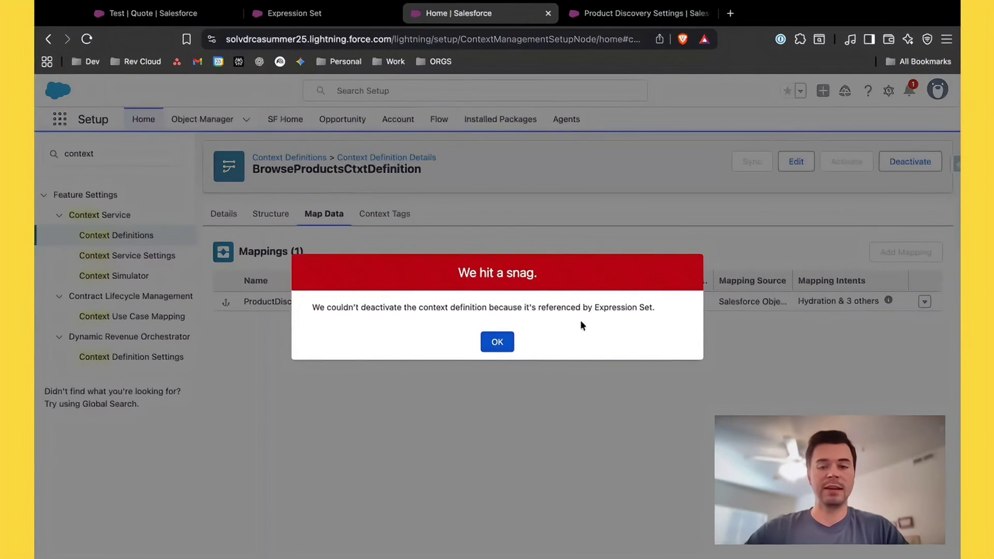
pyautogui.moveTo(539, 309); pyautogui.dragTo(668, 311)
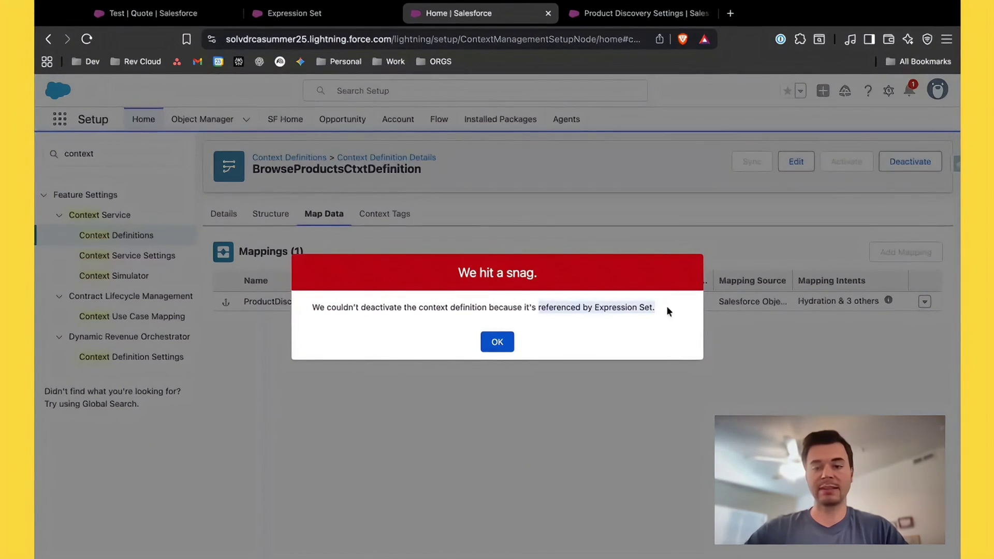
pyautogui.click(643, 333)
pyautogui.moveTo(595, 308); pyautogui.dragTo(653, 306)
pyautogui.click(570, 332)
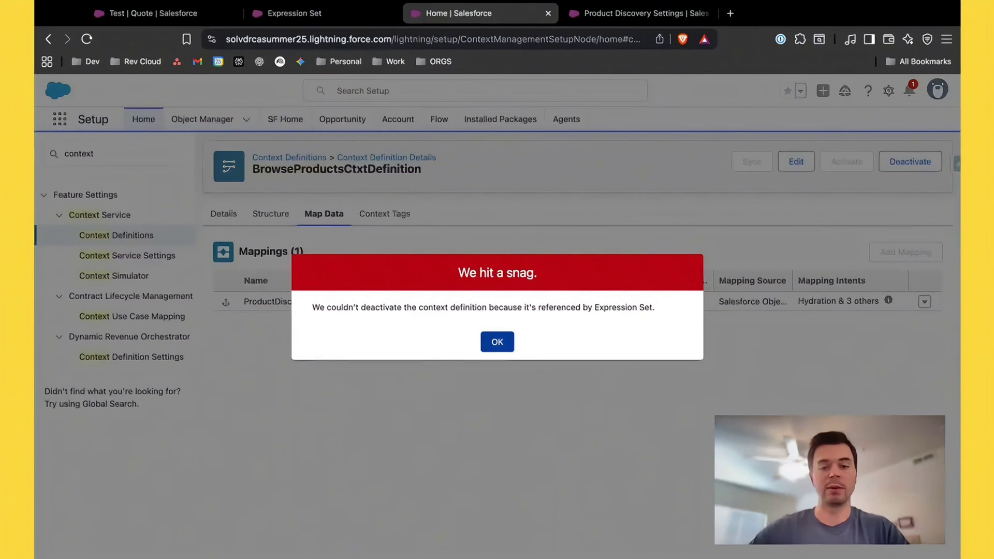
pyautogui.click(498, 342)
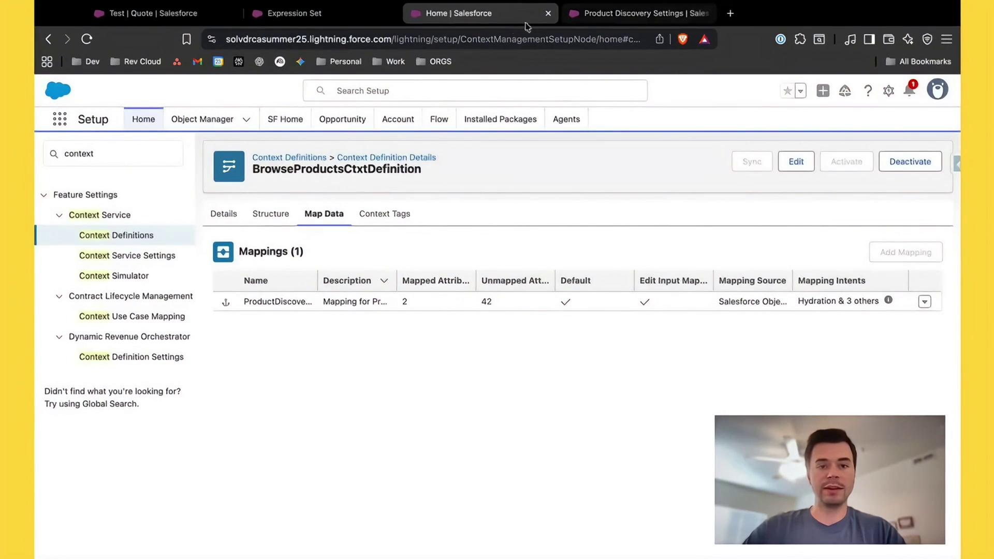
# Step: Examine the context definition, pricing procedure and qualification procedure selected in Product Discovery Settings
pyautogui.click(578, 16)
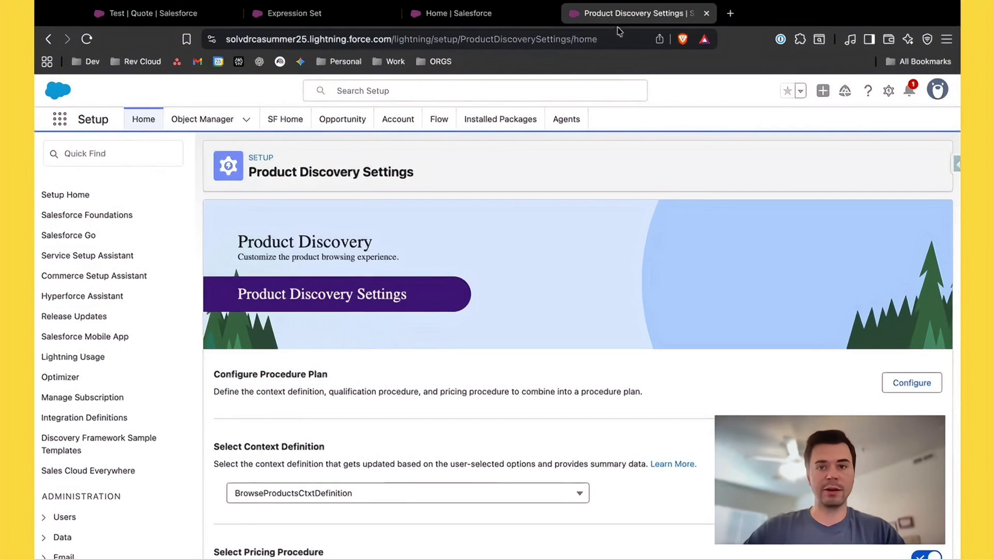
pyautogui.scroll(-3, 467, 317)
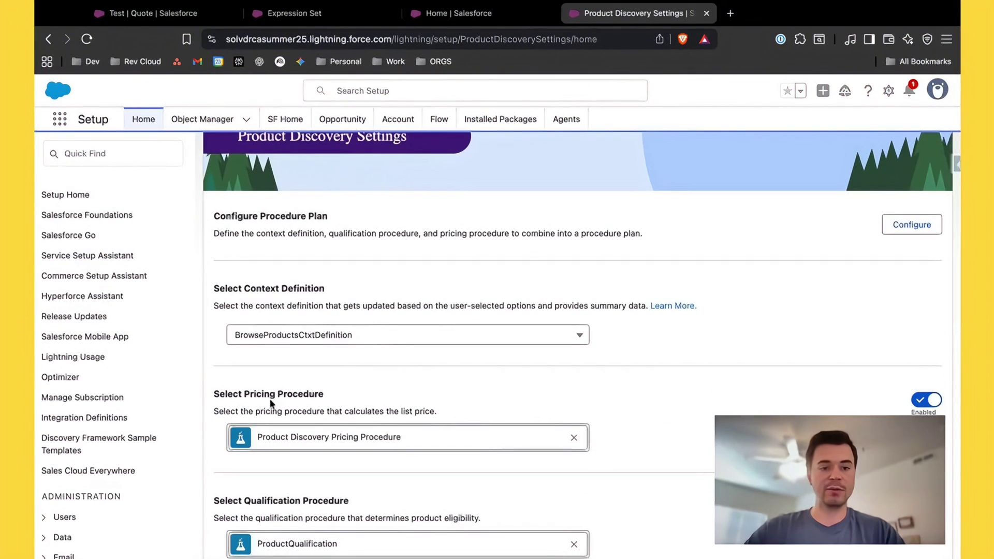
pyautogui.moveTo(214, 397); pyautogui.dragTo(341, 397)
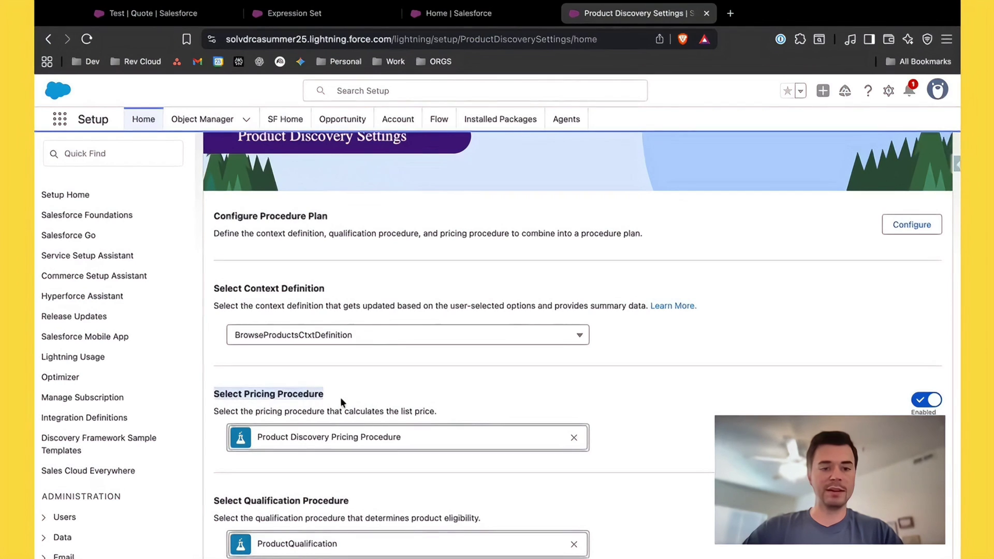
pyautogui.scroll(-1, 340, 396)
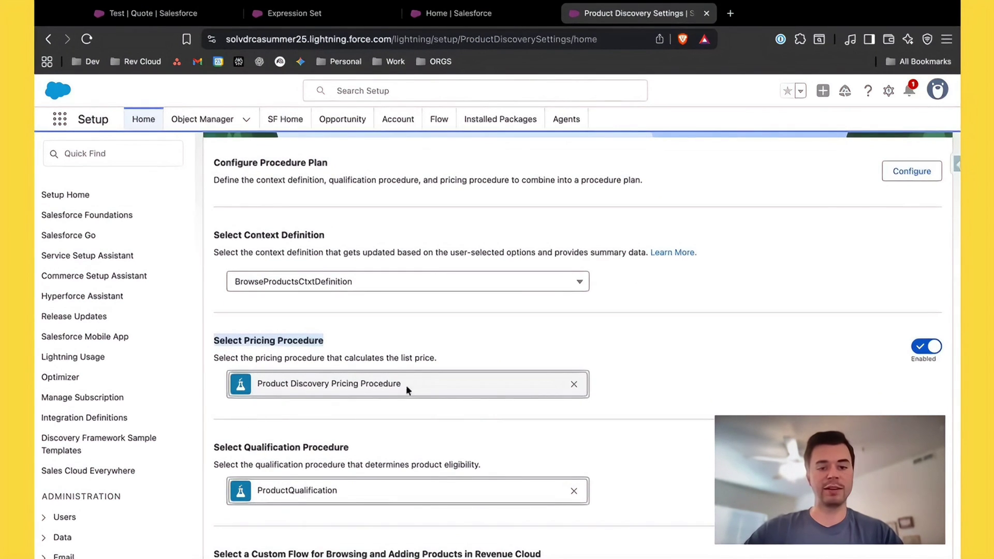
# Step: Open the ProductQualification V1 version of the ProductQualification qualification procedure and deactivate it
pyautogui.click(359, 350)
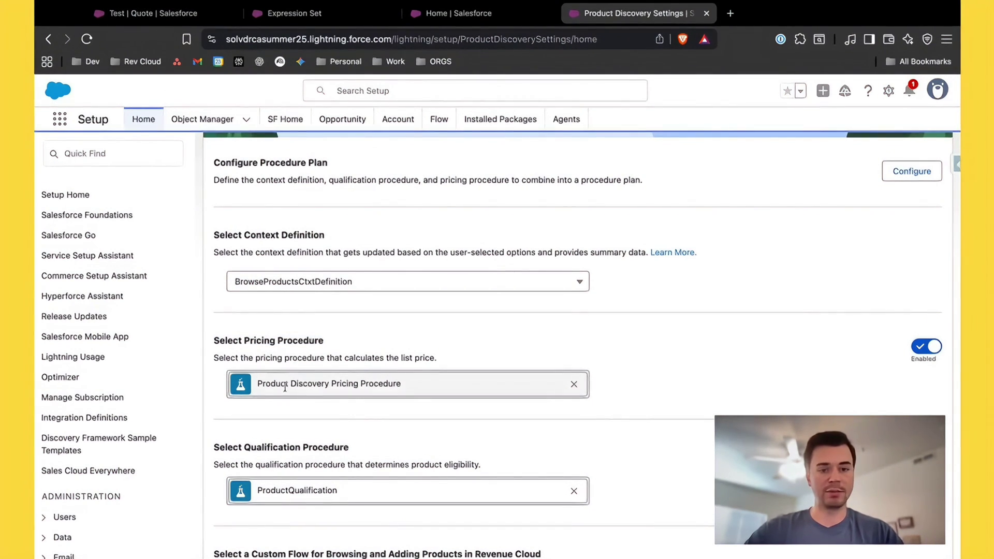
pyautogui.scroll(-2, 340, 386)
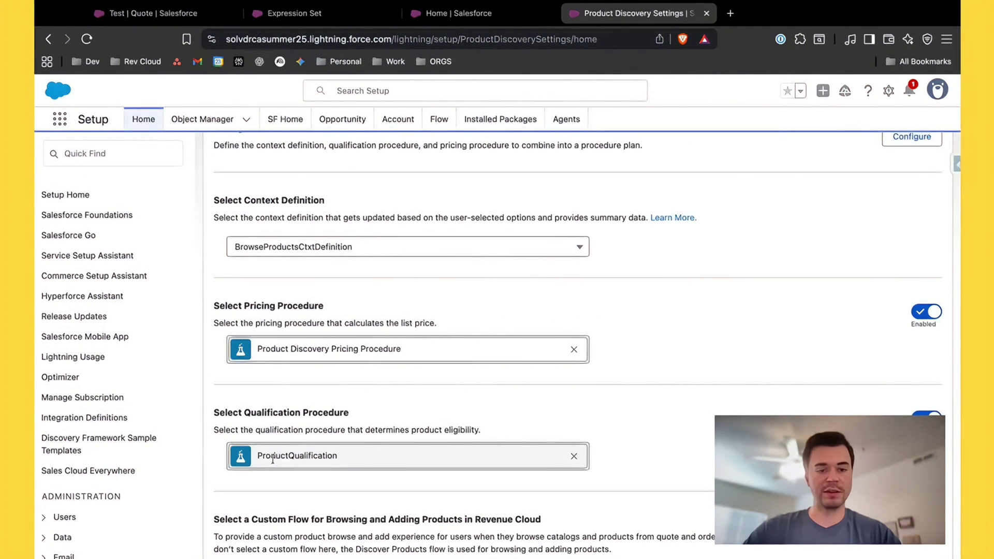
pyautogui.click(153, 13)
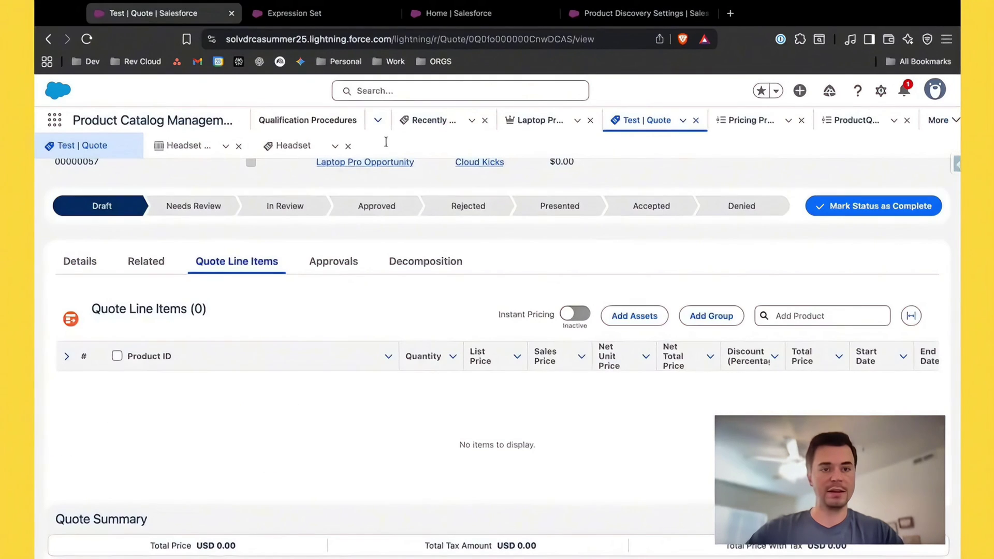
pyautogui.click(291, 124)
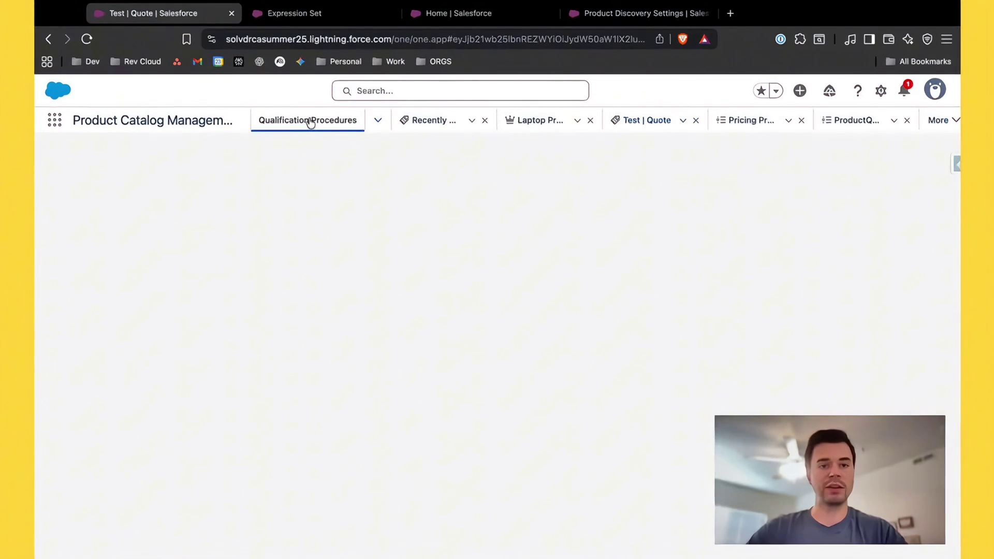
pyautogui.click(143, 273)
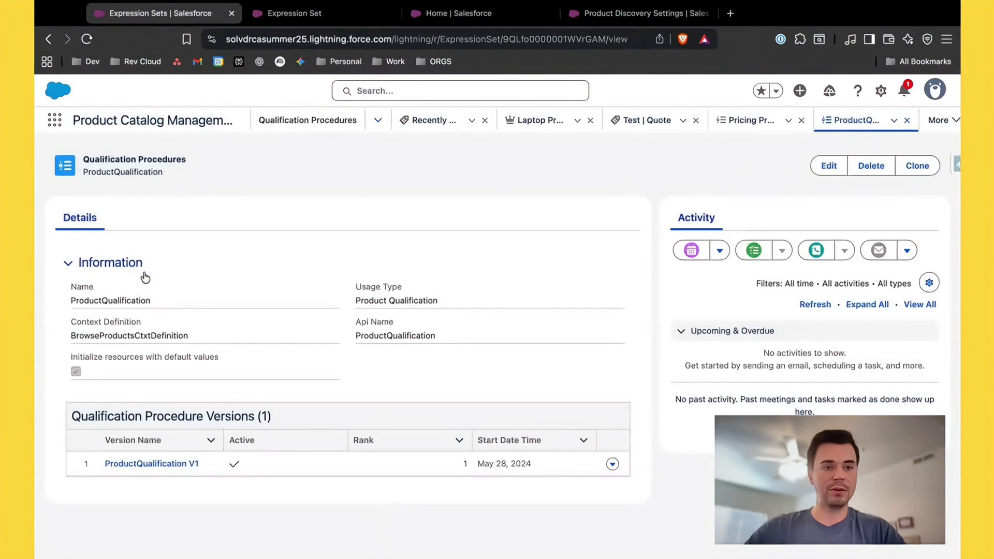
pyautogui.click(151, 464)
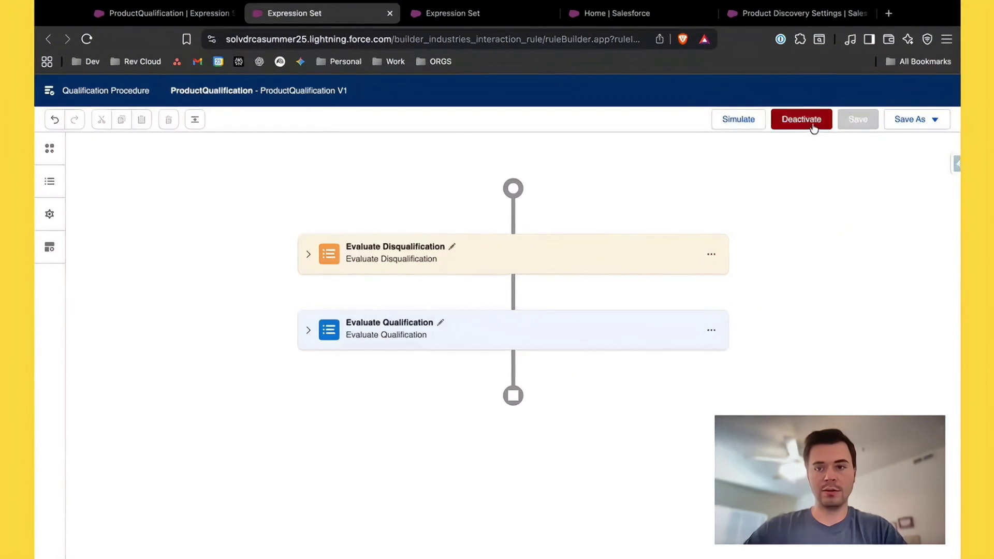
pyautogui.click(814, 128)
pyautogui.click(731, 363)
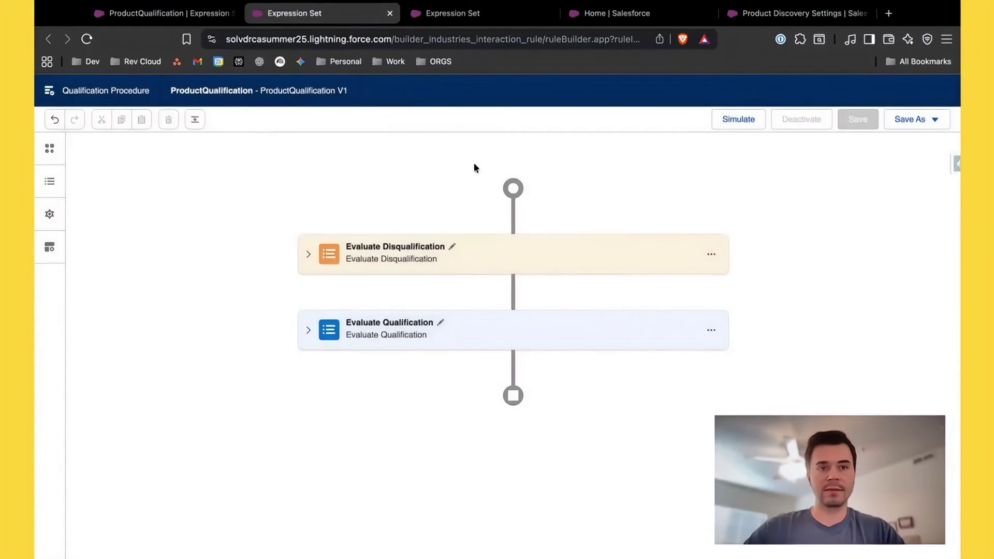
# Step: Open the version of the Product Discovery Pricing Procedure from the pricing procedures and deactivate it
pyautogui.click(178, 15)
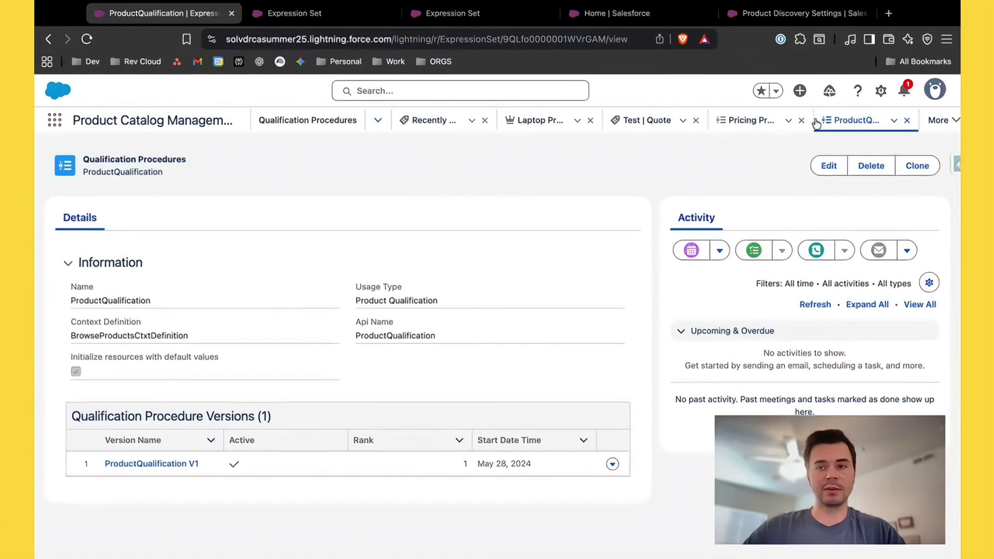
pyautogui.click(931, 127)
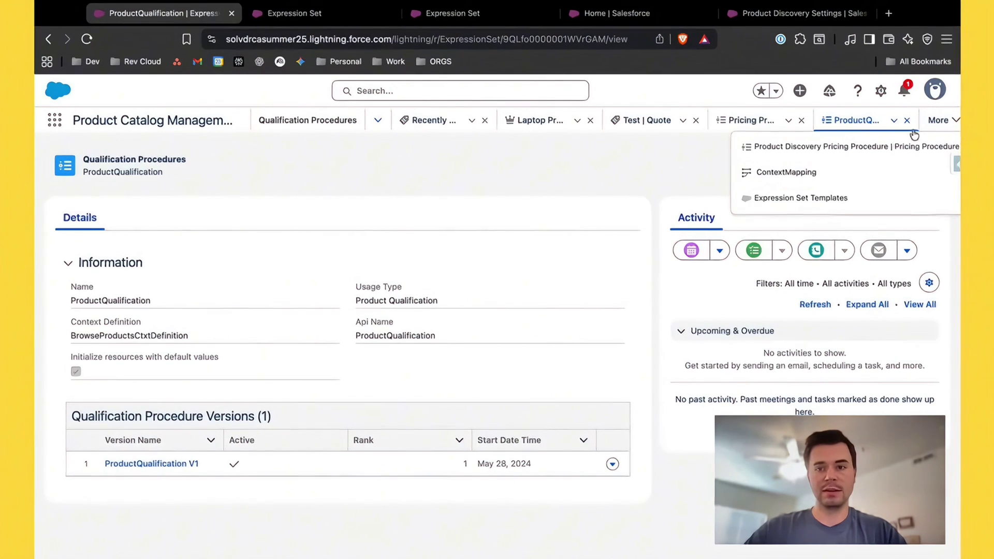
pyautogui.click(727, 123)
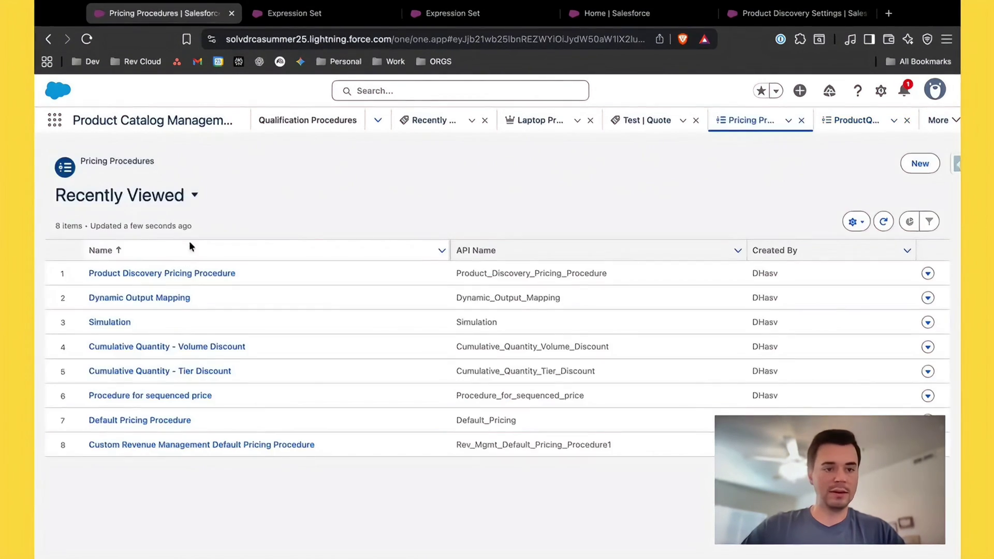
pyautogui.click(181, 274)
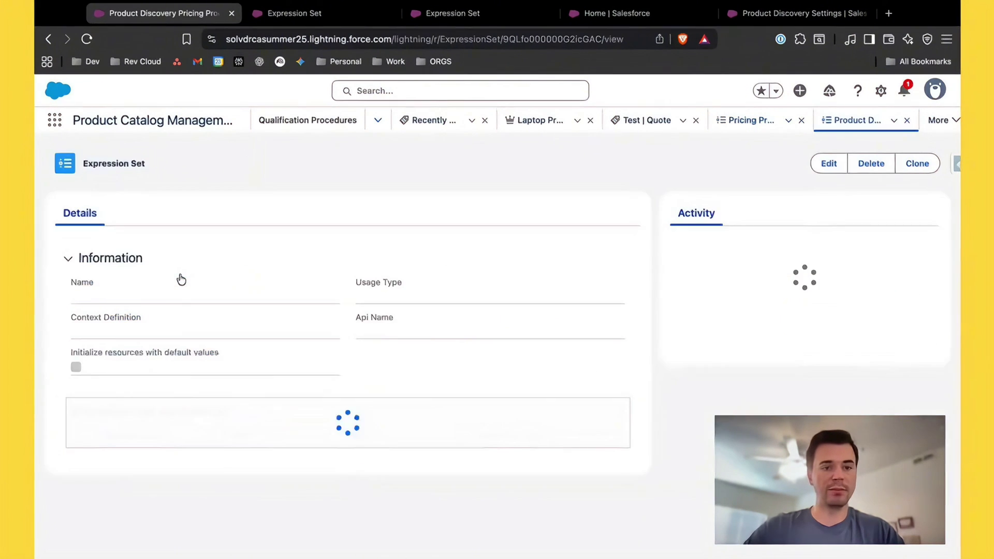
pyautogui.click(207, 463)
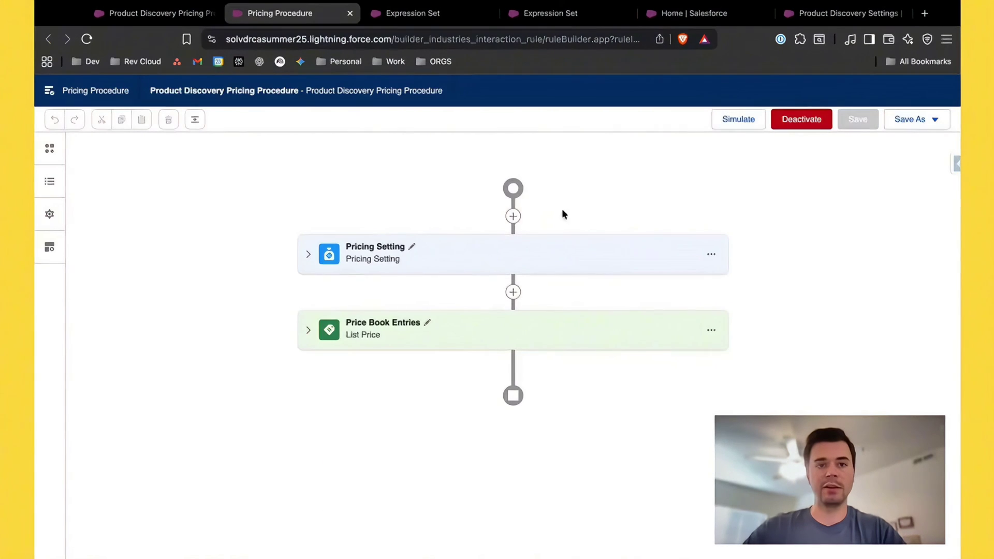
pyautogui.click(798, 122)
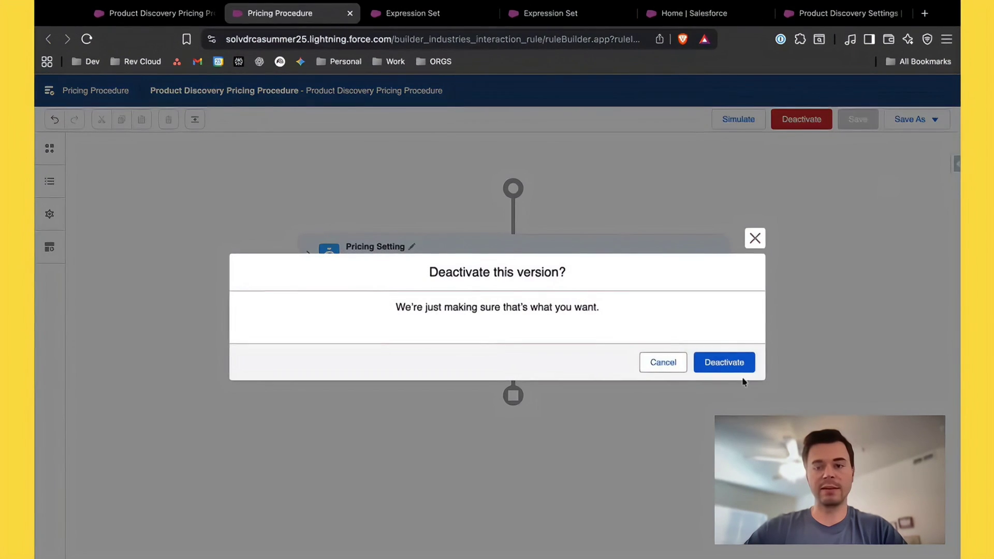
pyautogui.click(740, 362)
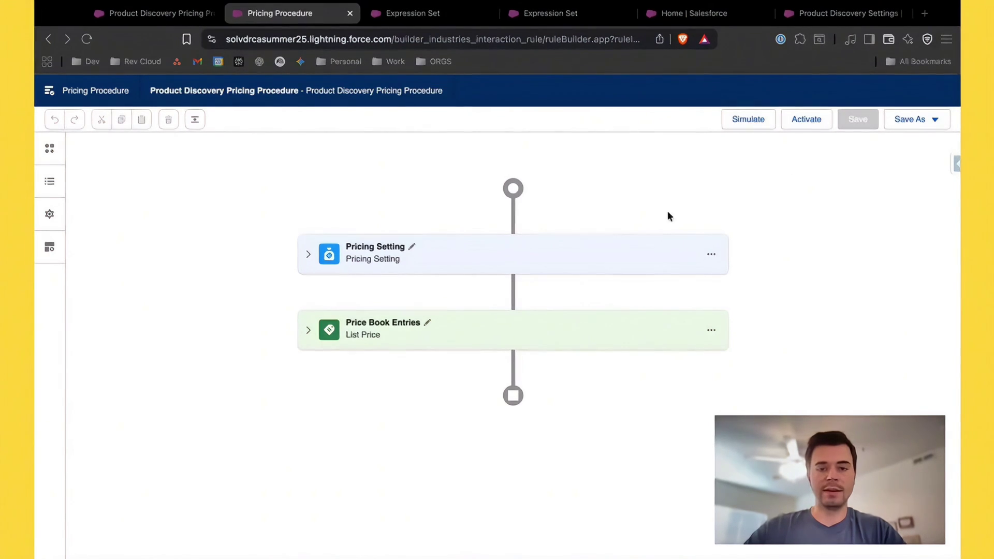
# Step: Return to the BrowseProductsCtxtDefinition record in Setup and deactivate the context definition
pyautogui.click(553, 19)
pyautogui.click(671, 18)
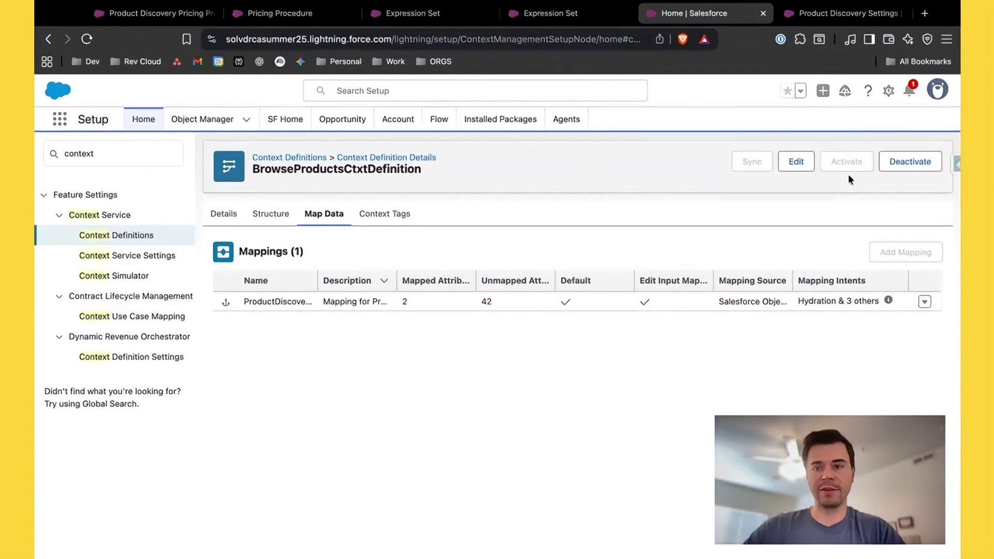
pyautogui.click(890, 169)
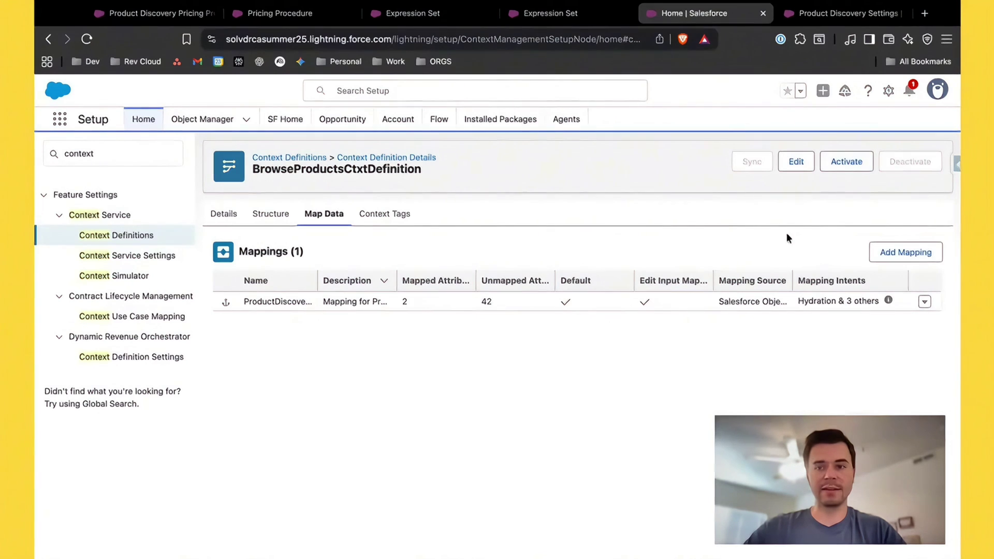
# Step: Clone the product discovery mapping as ProductDiscoveryMapping_Clone and close the mapping page that opens
pyautogui.click(925, 302)
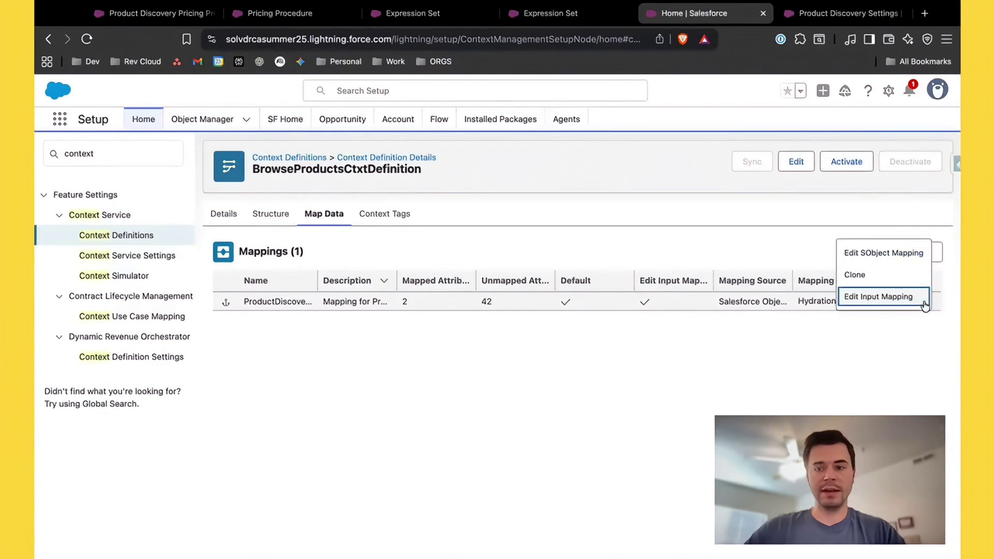
pyautogui.click(883, 276)
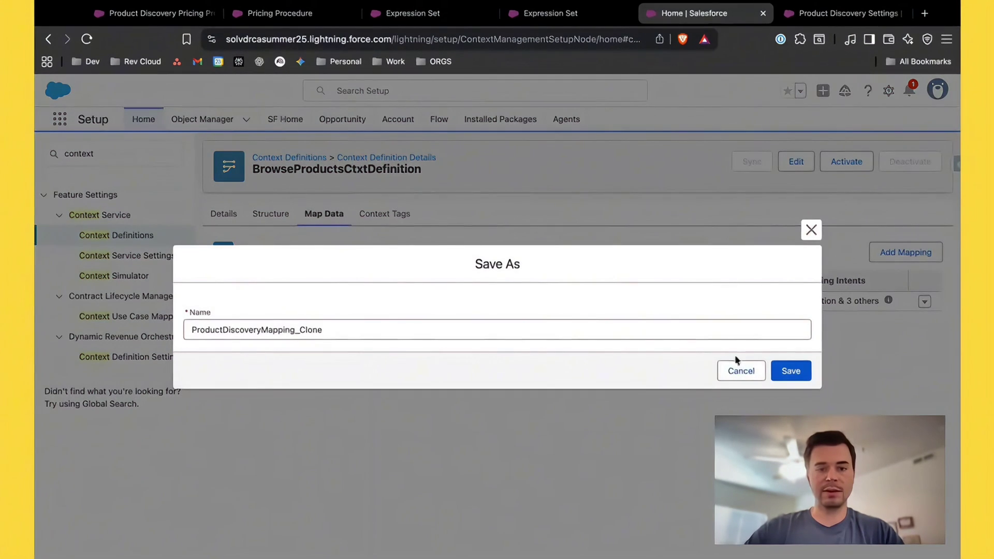
pyautogui.press('Return')
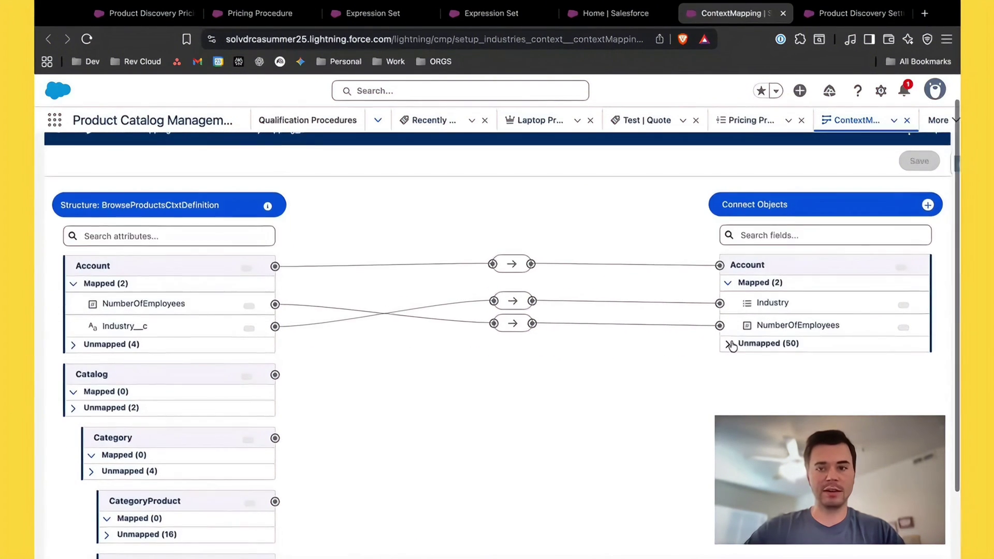
pyautogui.click(60, 149)
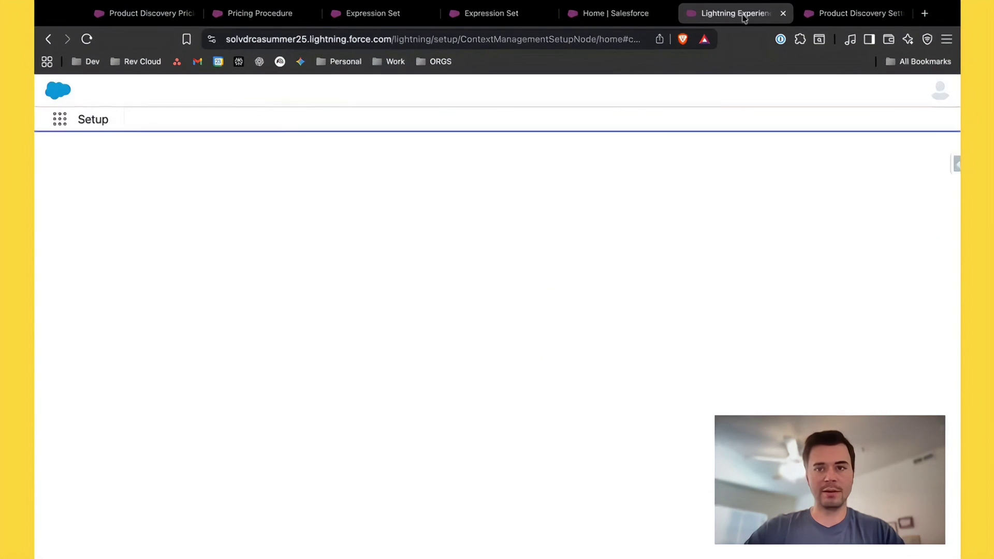
pyautogui.press('super+w')
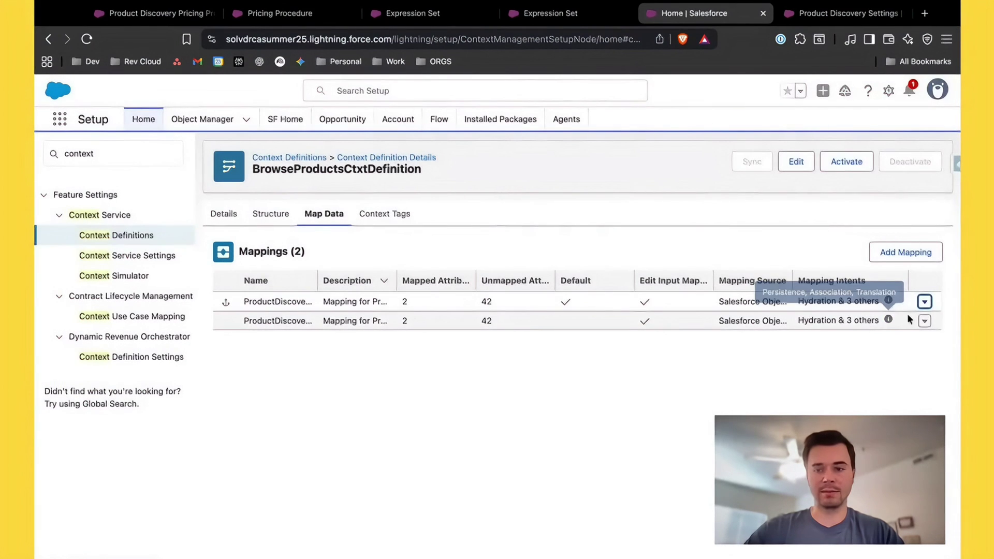
# Step: Remove the default mark from ProductDiscoveryMapping and make ProductDiscoveryMapping_Clone the default mapping
pyautogui.click(925, 302)
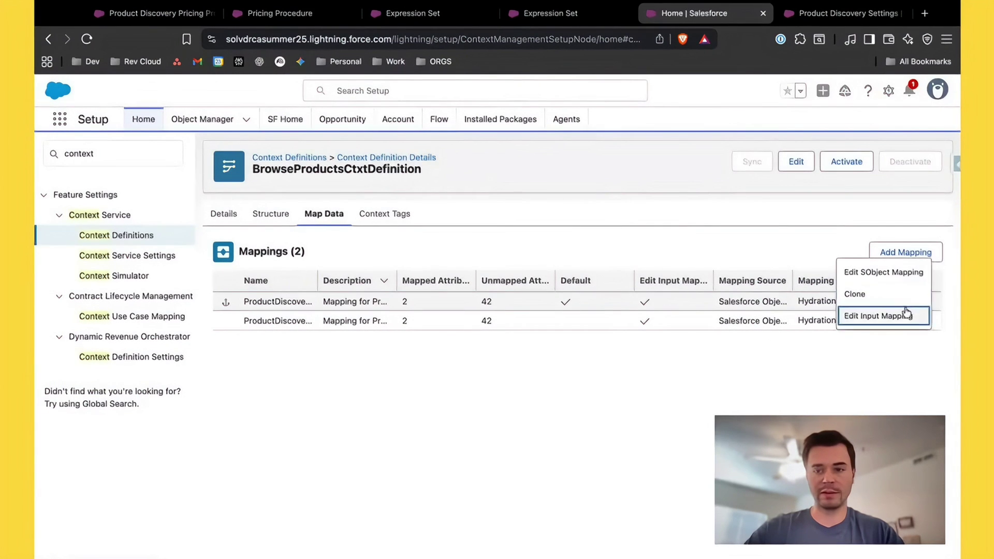
pyautogui.click(879, 281)
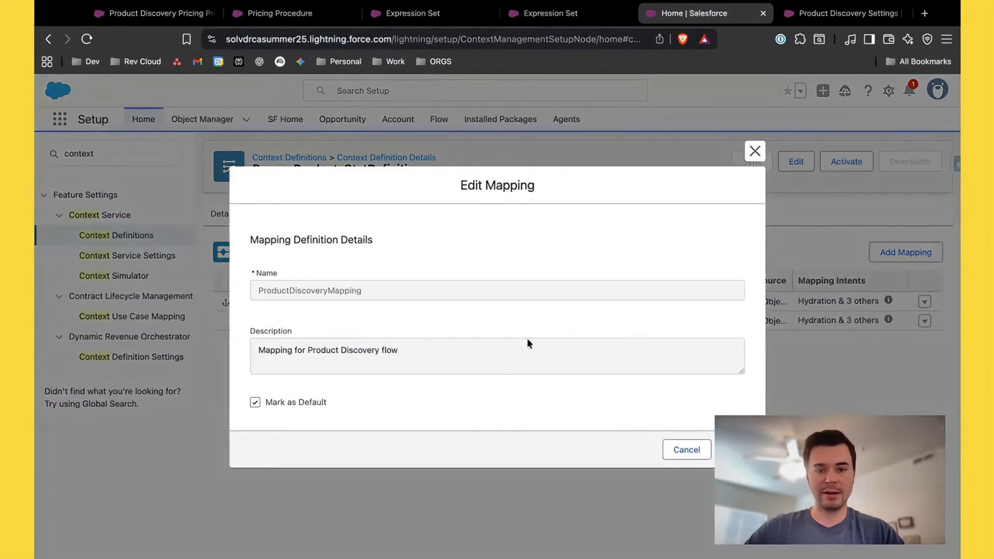
pyautogui.click(254, 402)
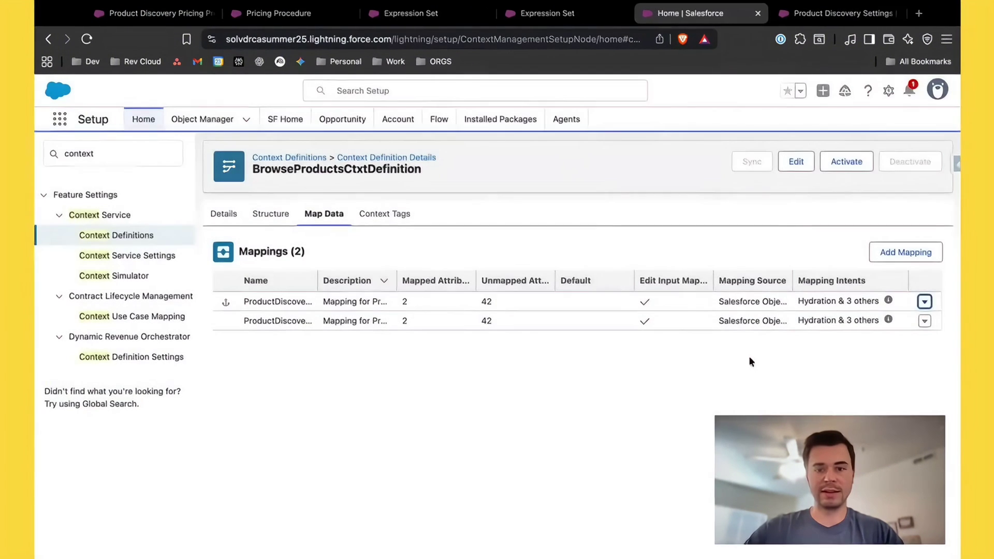
pyautogui.click(925, 321)
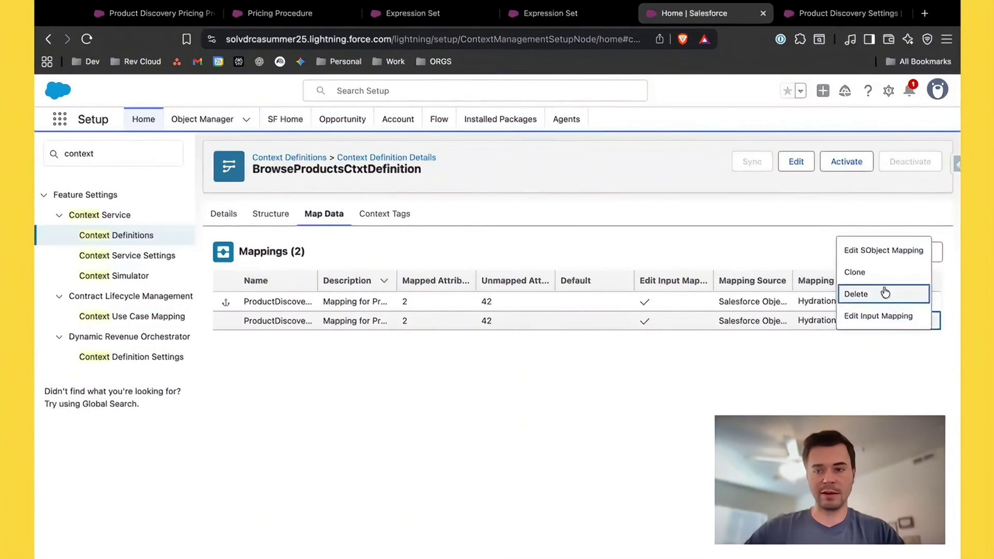
pyautogui.click(883, 250)
pyautogui.click(255, 402)
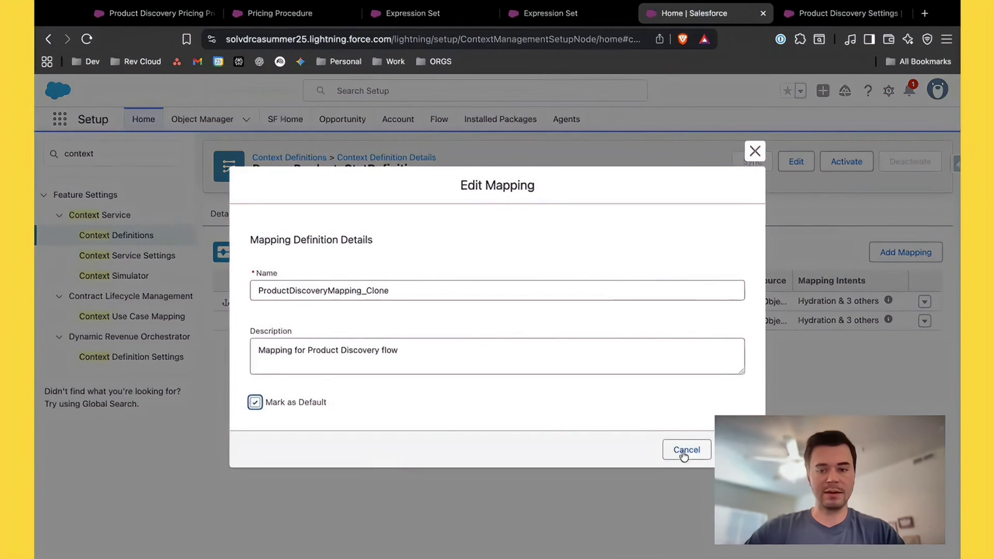
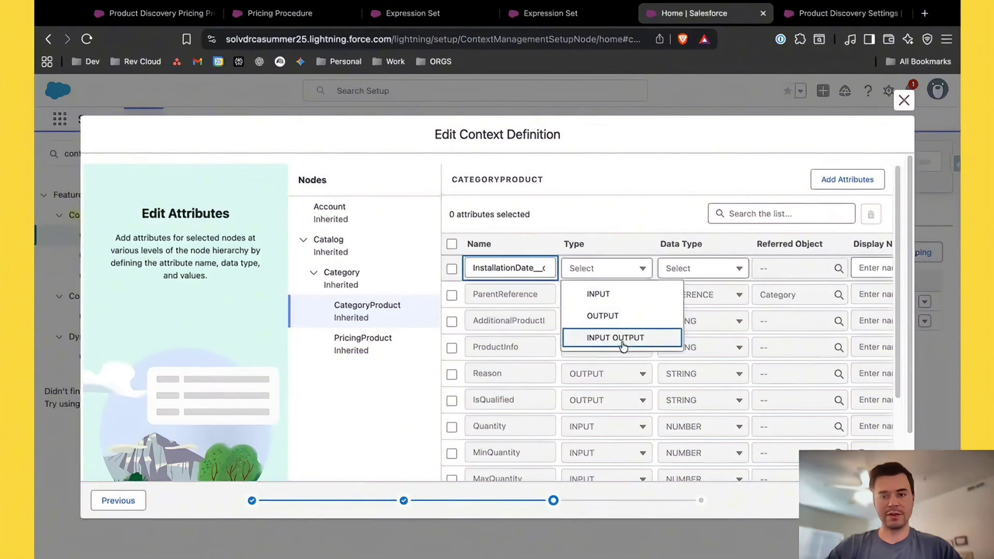
# Step: Set the CategoryProduct attribute InstallationDate__c to type INPUT OUTPUT with data type DATE and continue to the attribute tags
pyautogui.click(616, 338)
pyautogui.click(694, 267)
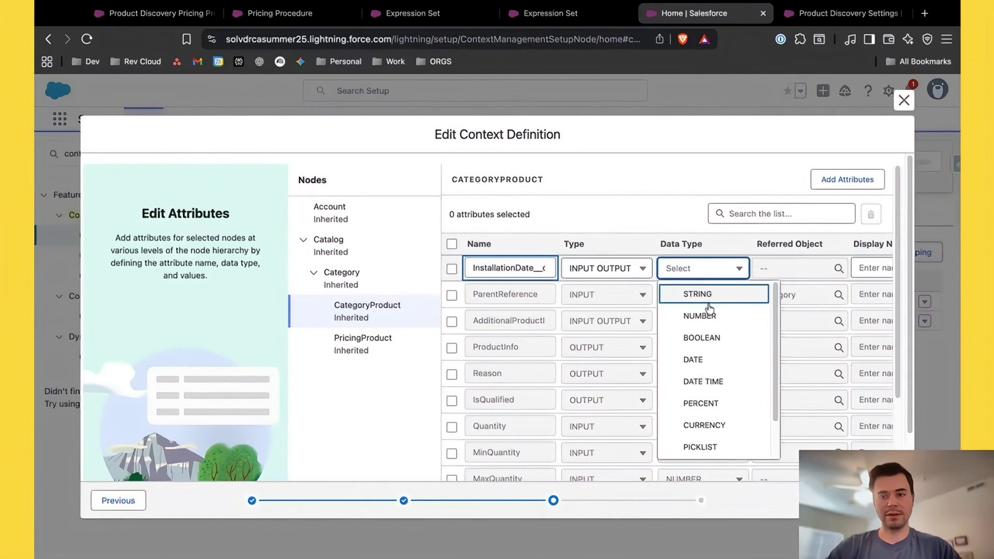
pyautogui.click(719, 361)
pyautogui.hscroll(5, 762, 334)
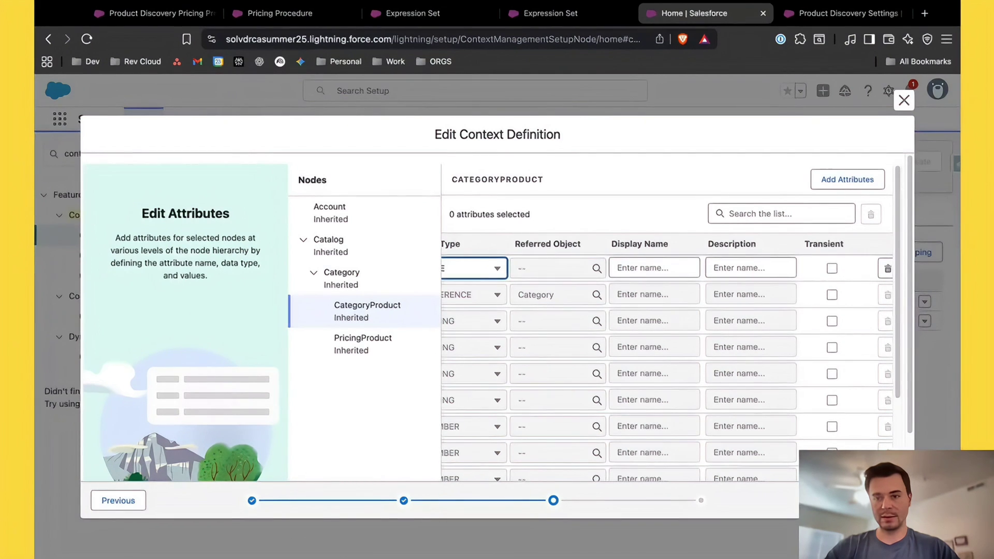
pyautogui.click(875, 500)
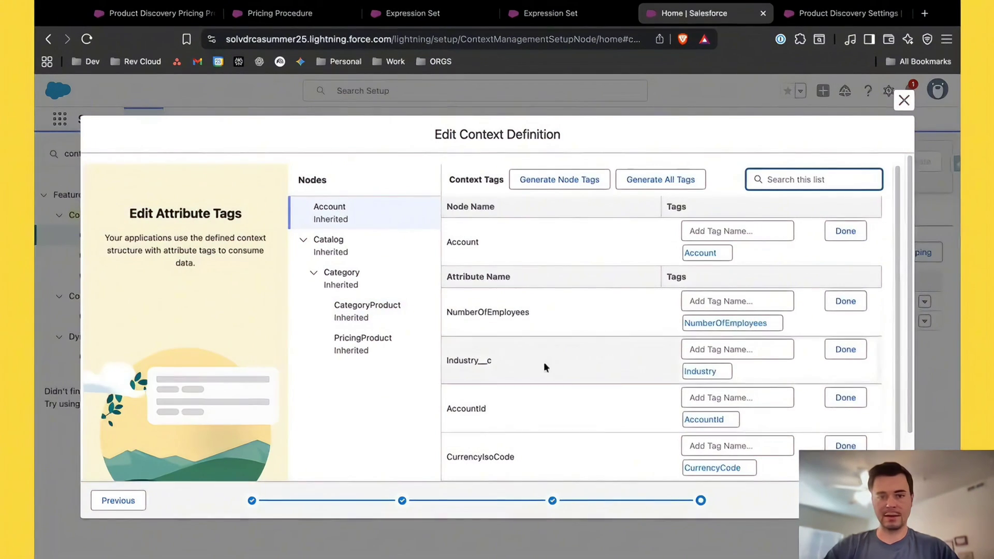
# Step: Add the tag InstallationDate to the CategoryProduct attribute InstallationDate__c and save the context definition
pyautogui.click(368, 311)
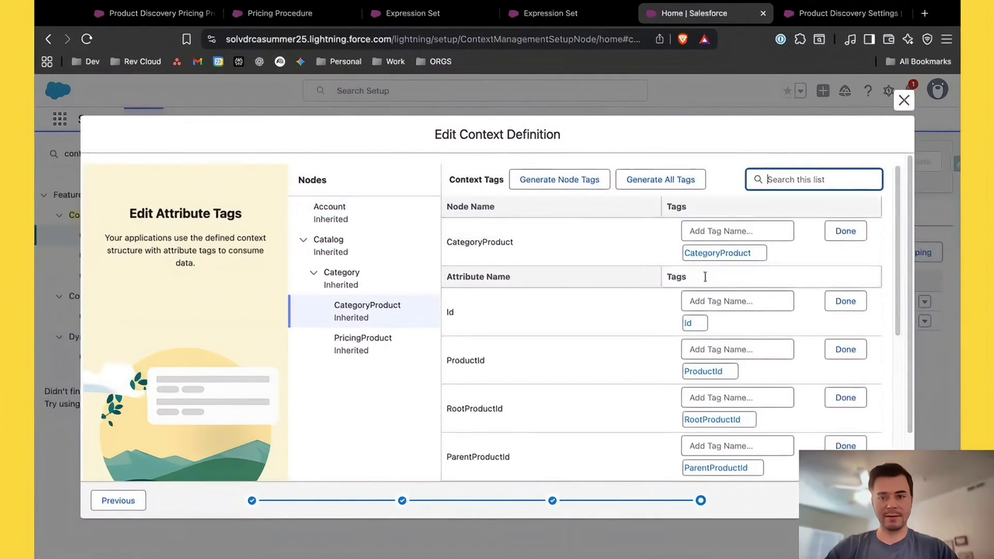
pyautogui.scroll(-10, 637, 386)
pyautogui.scroll(6, 641, 408)
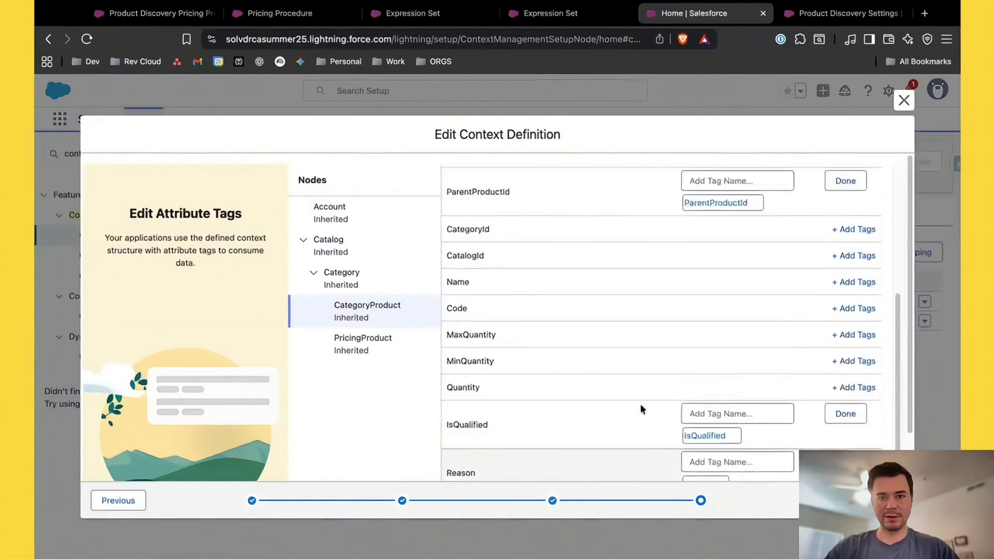
pyautogui.scroll(1, 640, 409)
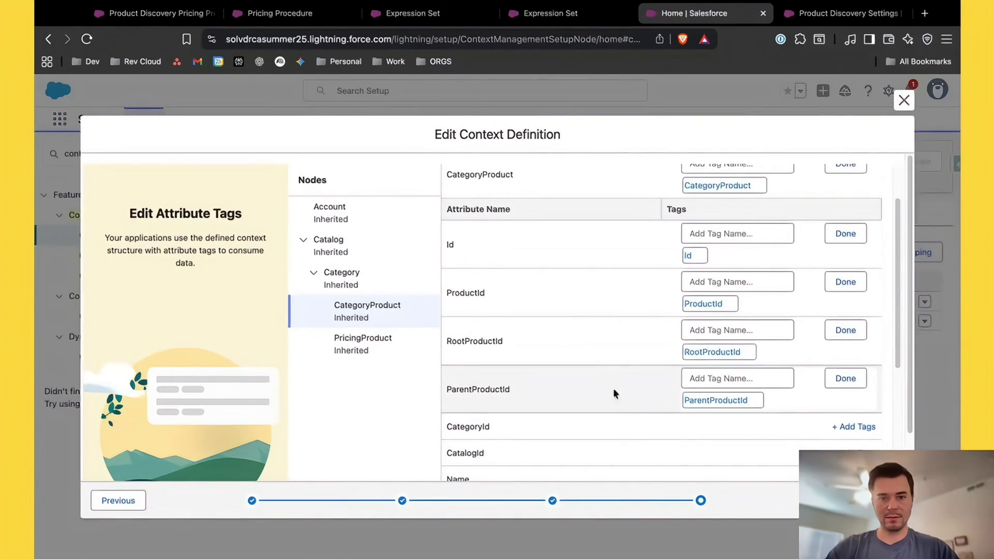
pyautogui.scroll(2, 597, 291)
pyautogui.click(795, 181)
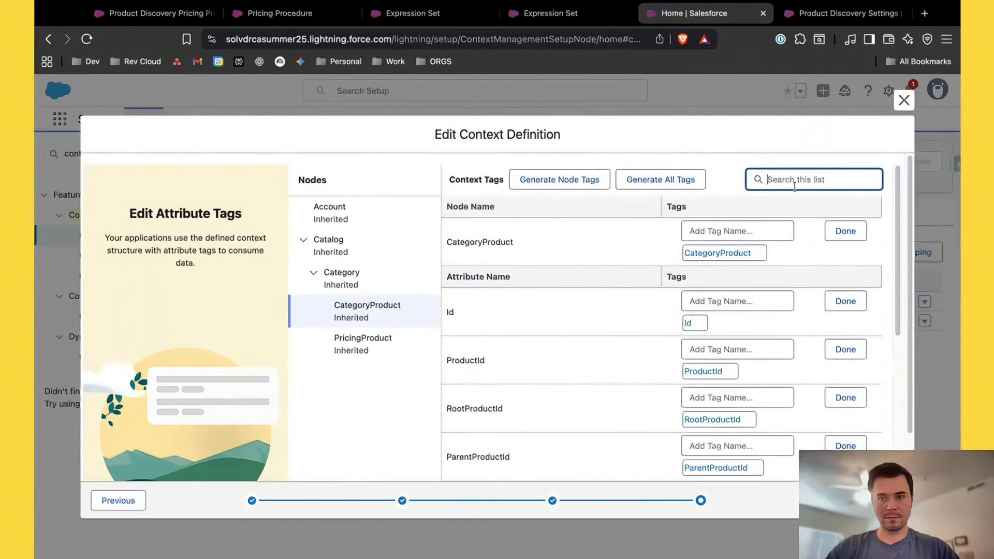
pyautogui.write('ins')
pyautogui.click(857, 305)
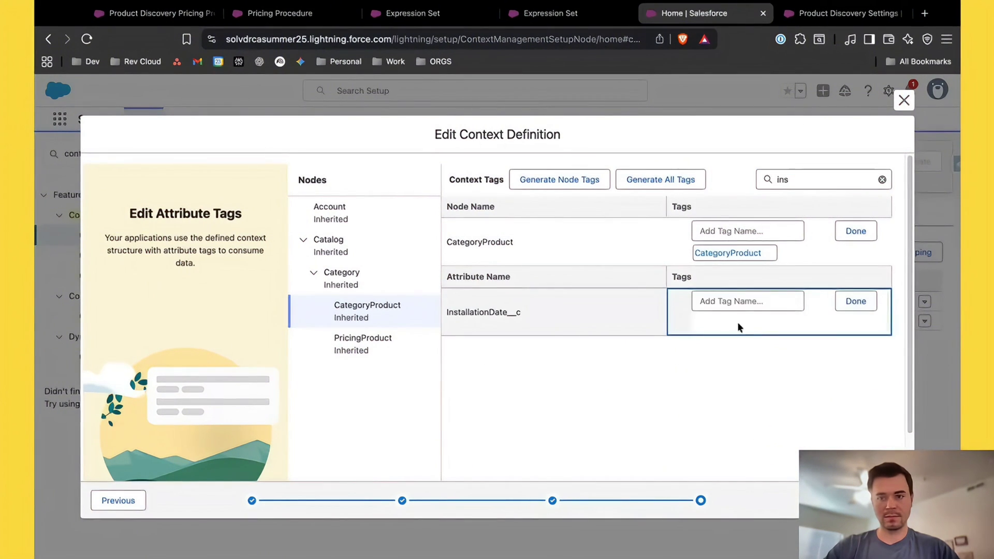
pyautogui.click(742, 304)
pyautogui.write('Install')
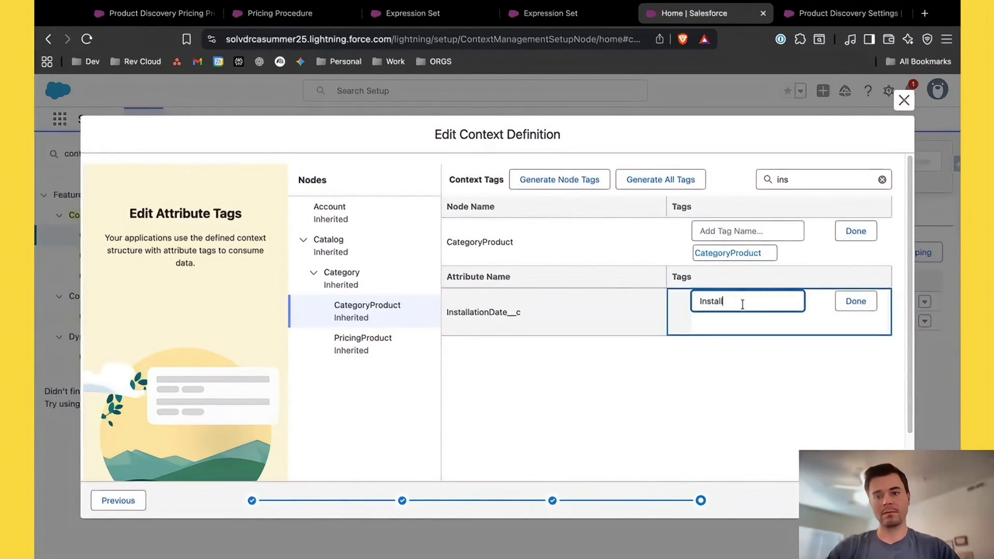
pyautogui.write('ationDate')
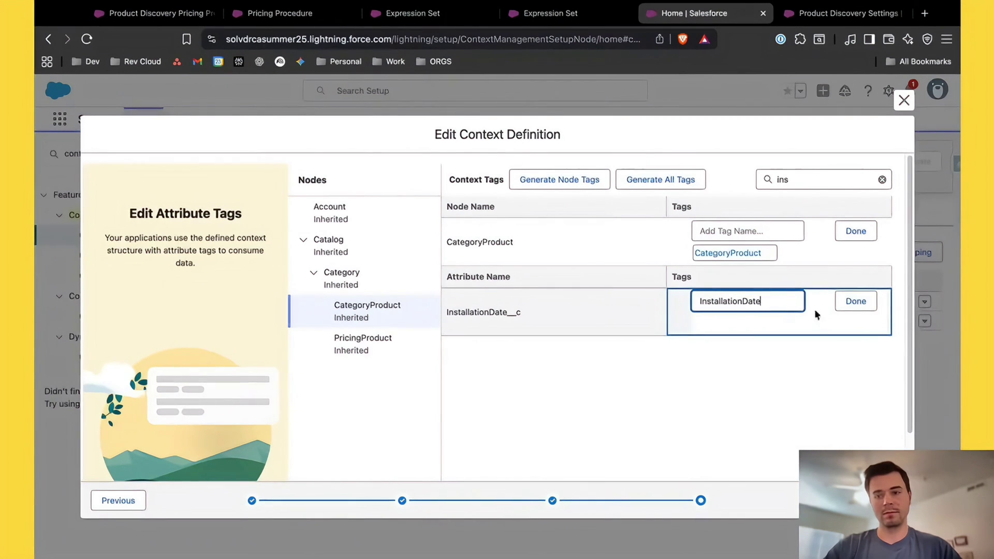
pyautogui.click(854, 302)
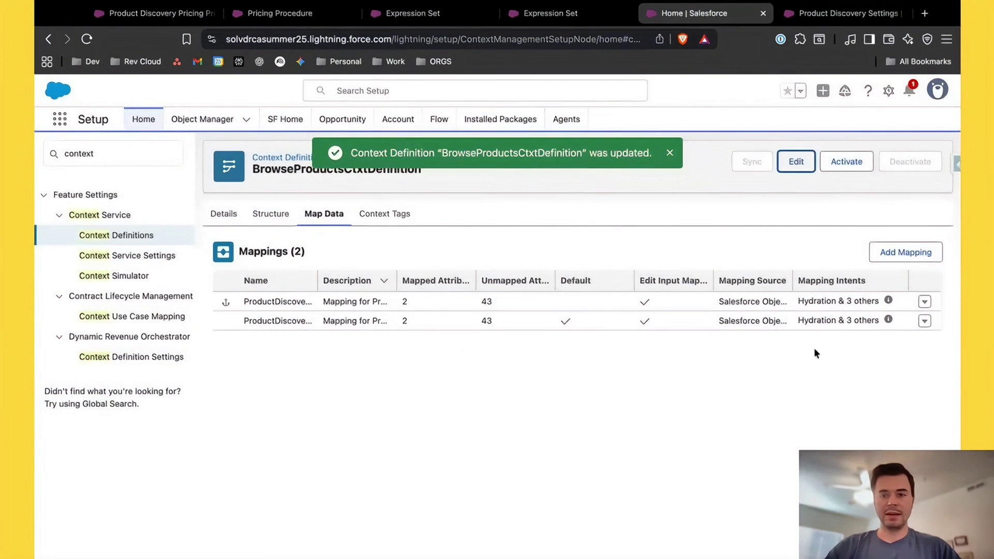
# Step: Open the default mapping ProductDiscoveryMapping_Clone in the mapping editor, keeping its name and description
pyautogui.click(925, 321)
pyautogui.click(881, 250)
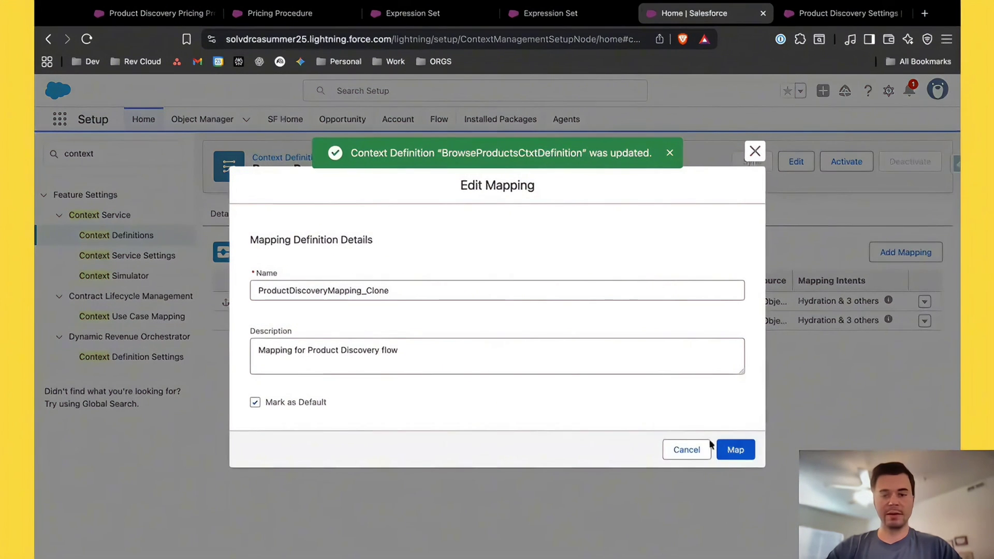
pyautogui.click(736, 449)
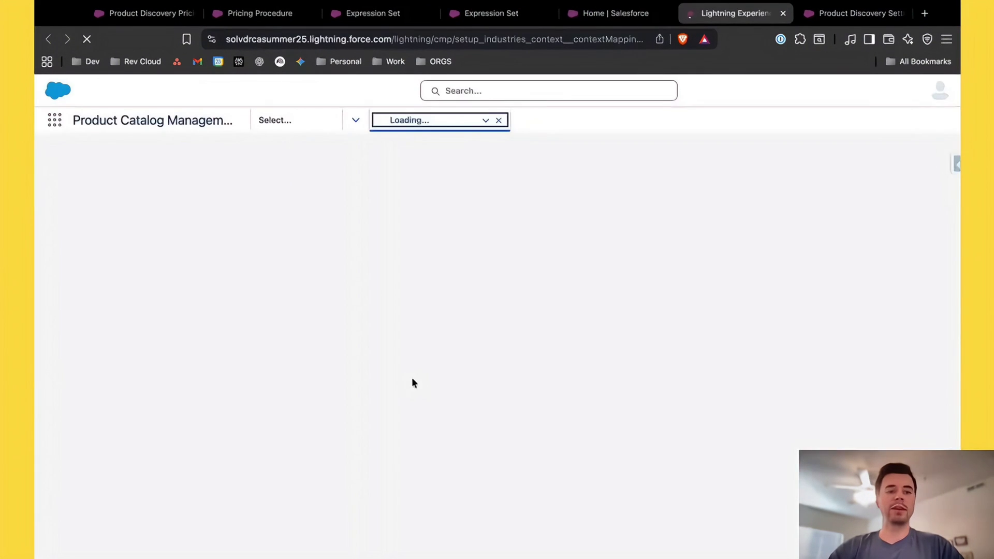
pyautogui.scroll(-2, 210, 420)
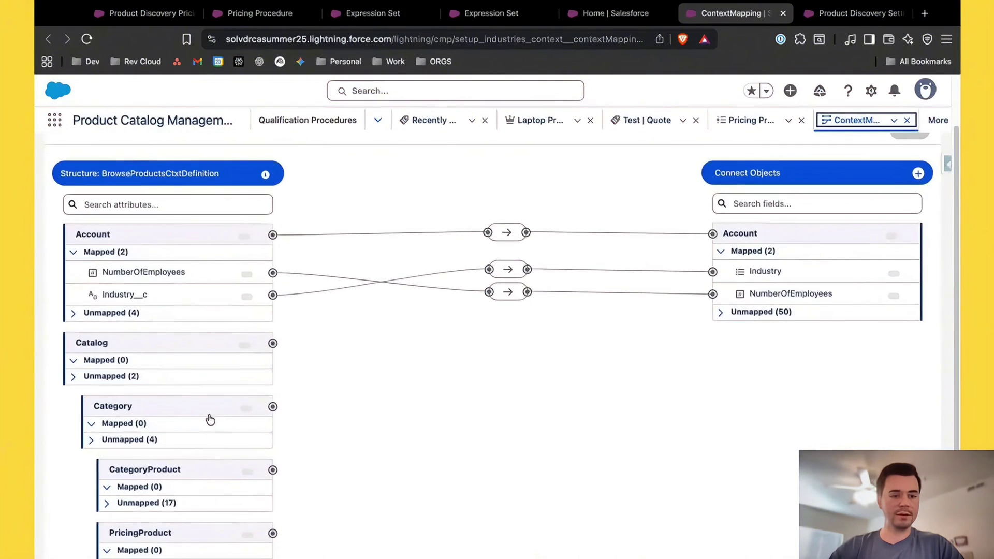
pyautogui.scroll(-2, 210, 420)
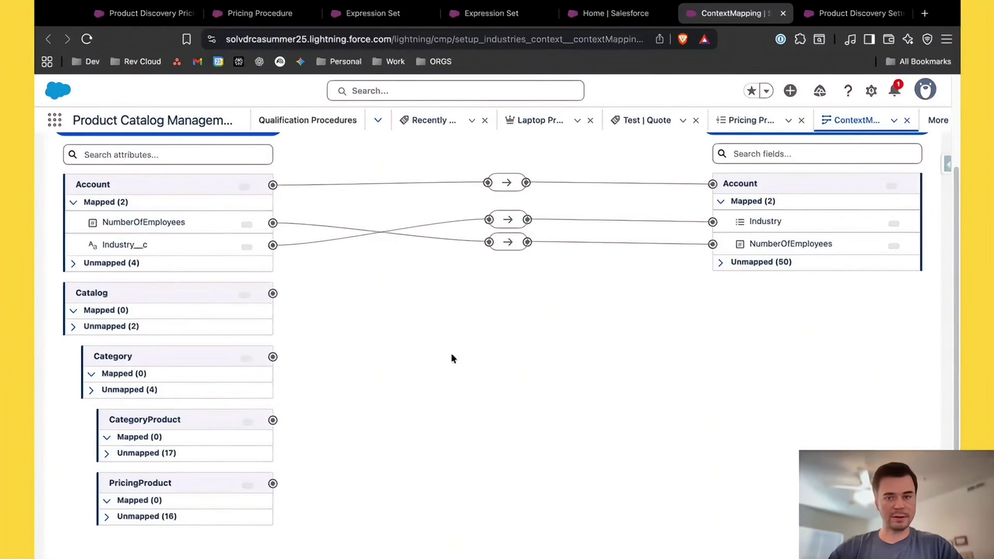
pyautogui.scroll(1, 790, 153)
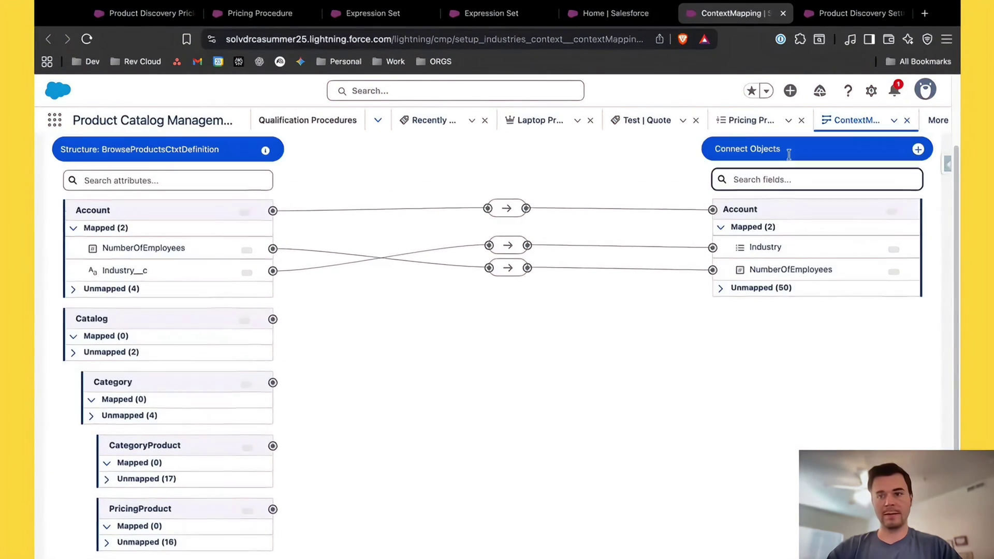
# Step: Add the Product (Product2) object as a data source and map the CategoryProduct node to Product2
pyautogui.click(917, 154)
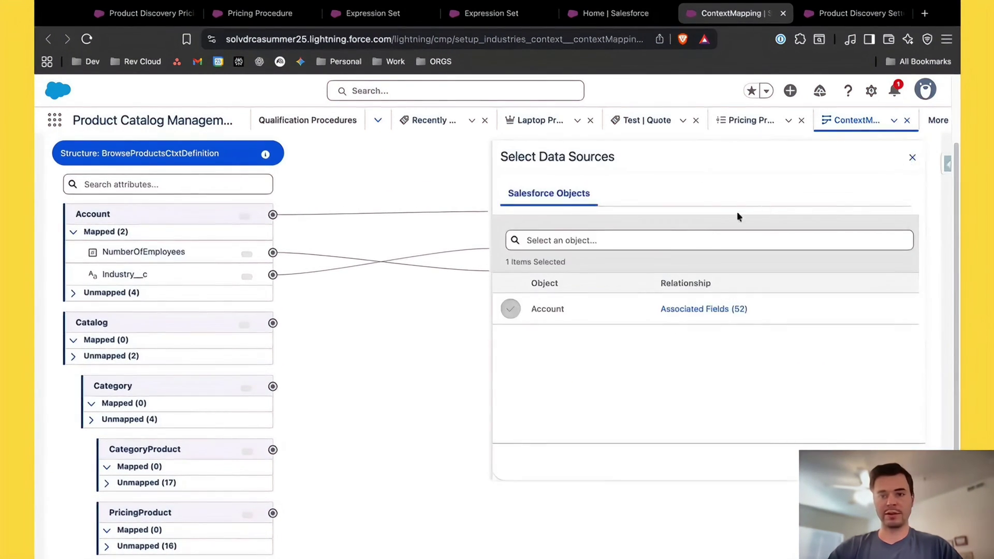
pyautogui.click(677, 245)
pyautogui.write('product')
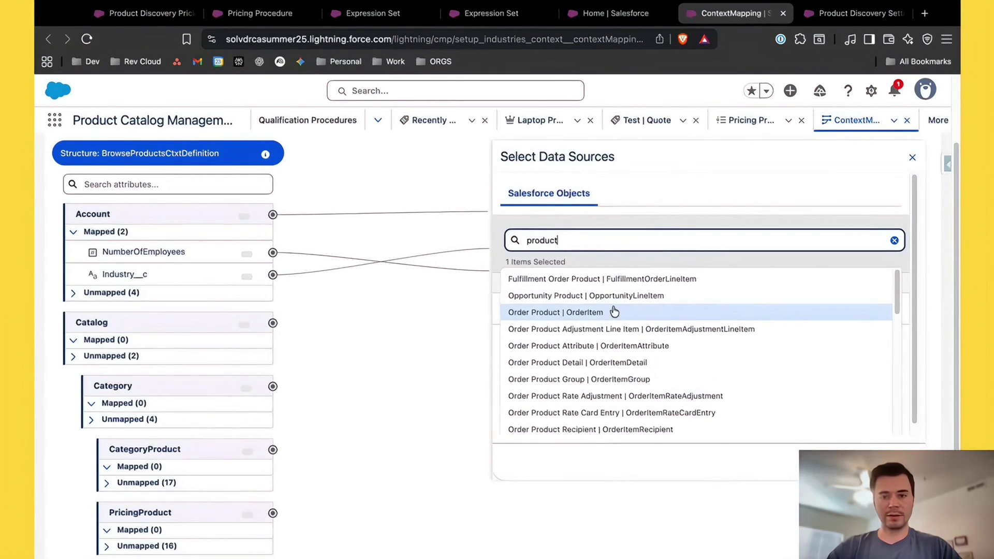
pyautogui.write('2')
pyautogui.press('BackSpace')
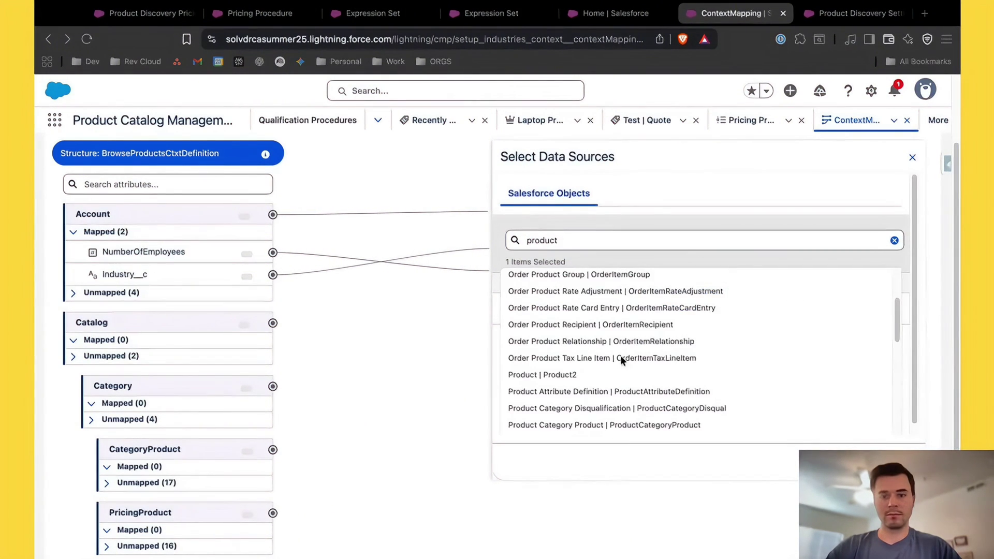
pyautogui.click(625, 374)
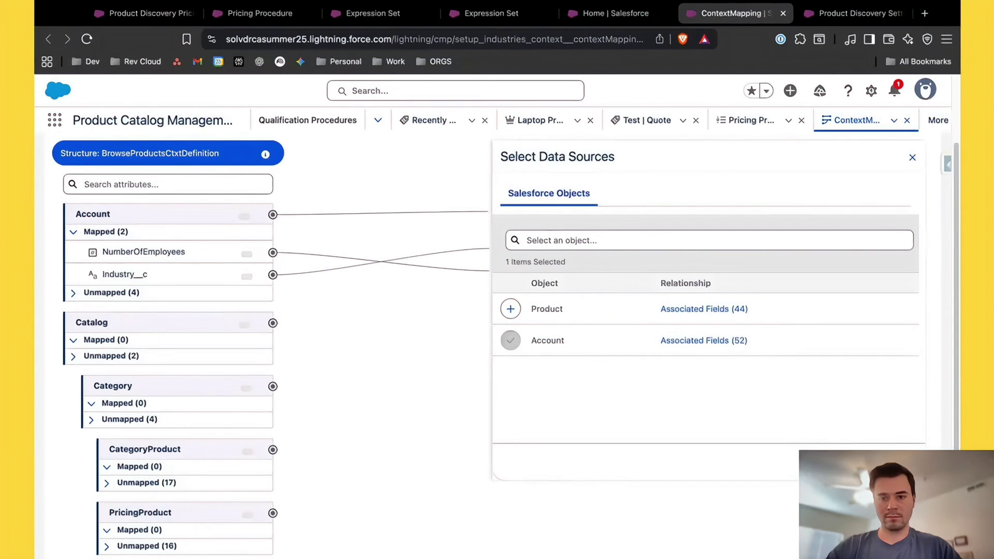
pyautogui.click(510, 309)
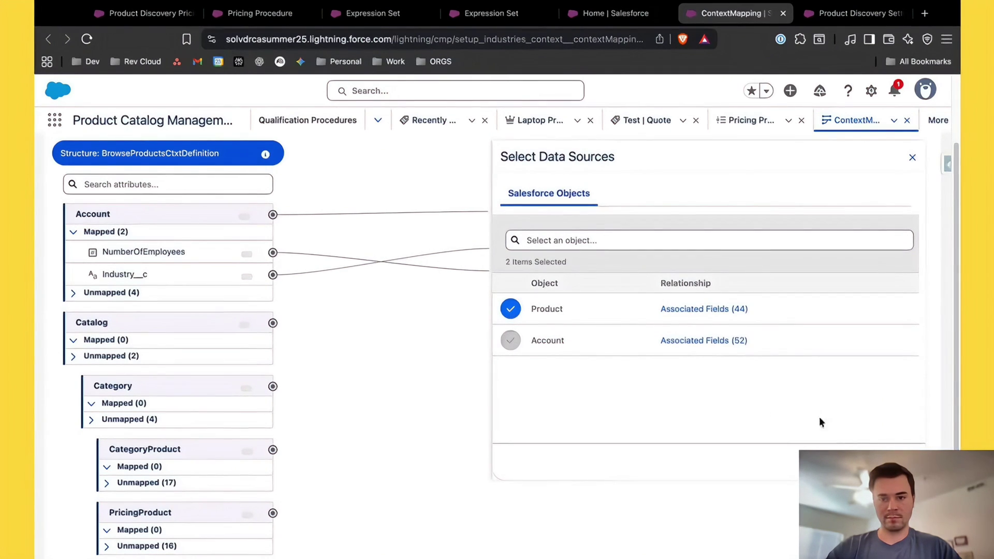
pyautogui.click(880, 462)
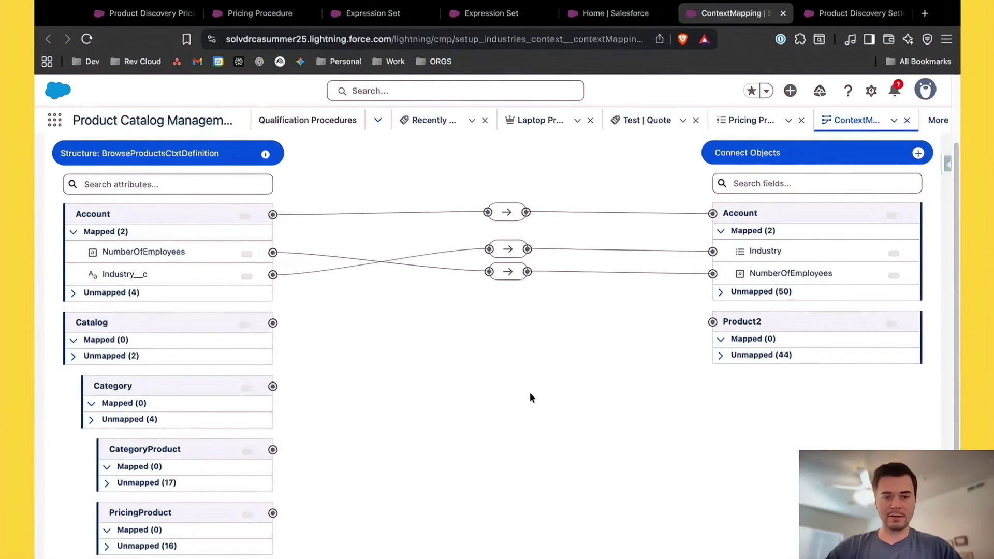
pyautogui.scroll(-2, 530, 397)
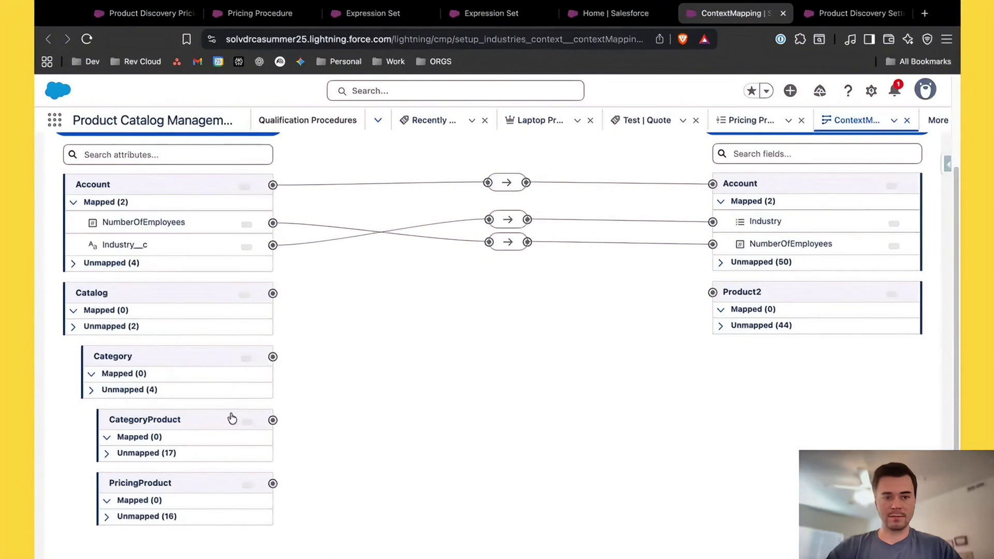
pyautogui.click(741, 293)
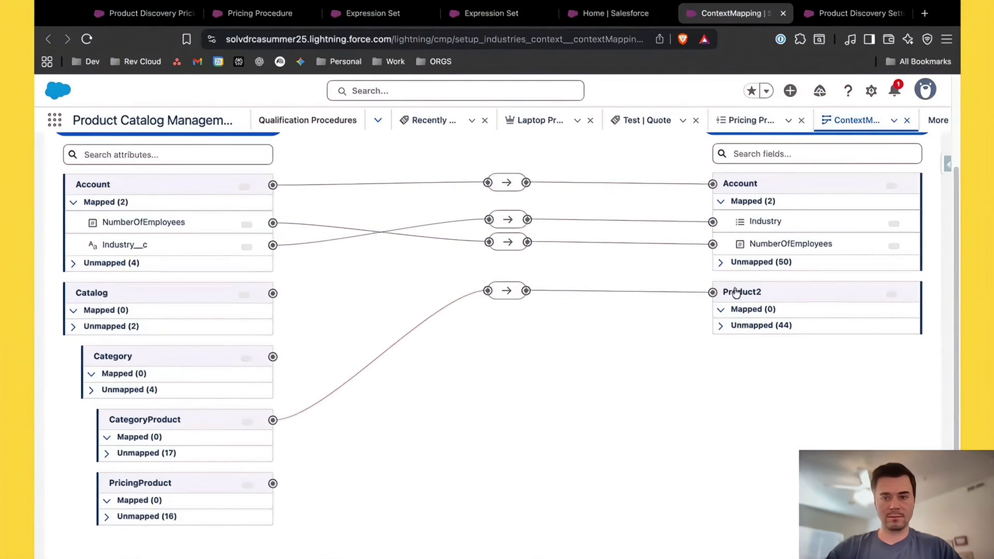
# Step: Map the CategoryProduct attribute InstallationDate__c to the Product2 field Installation_Date__c and save the context mapping
pyautogui.click(218, 155)
pyautogui.write('install')
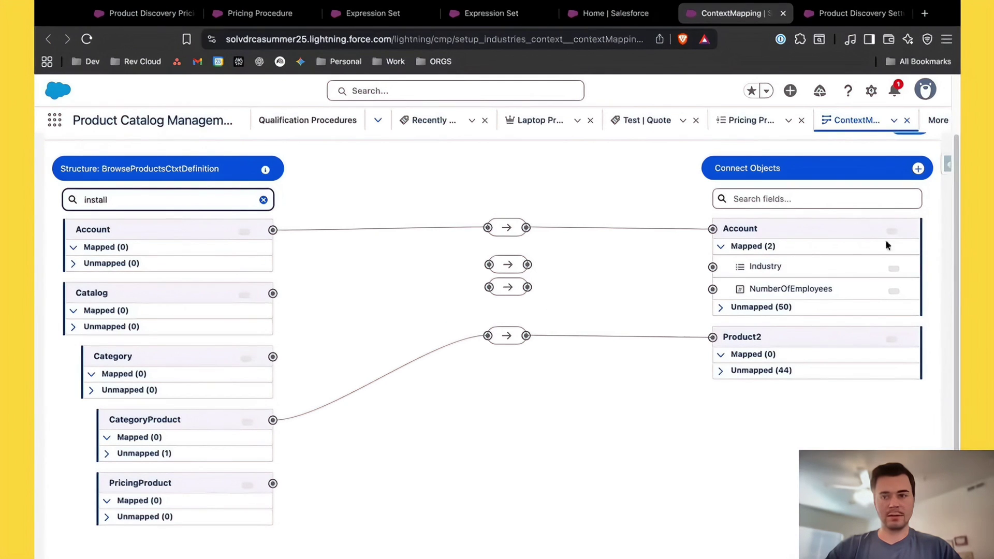
pyautogui.click(825, 200)
pyautogui.write('install')
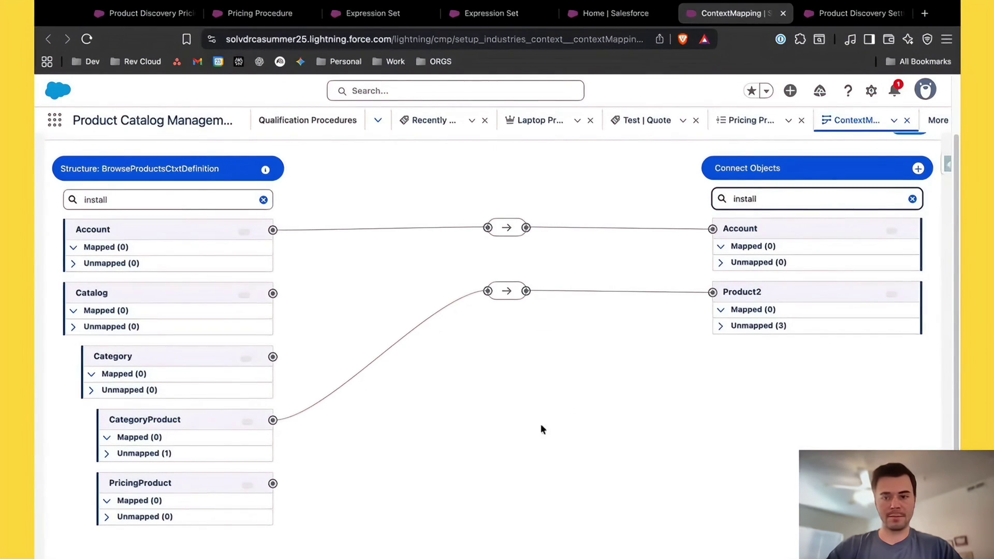
pyautogui.click(107, 453)
pyautogui.click(721, 326)
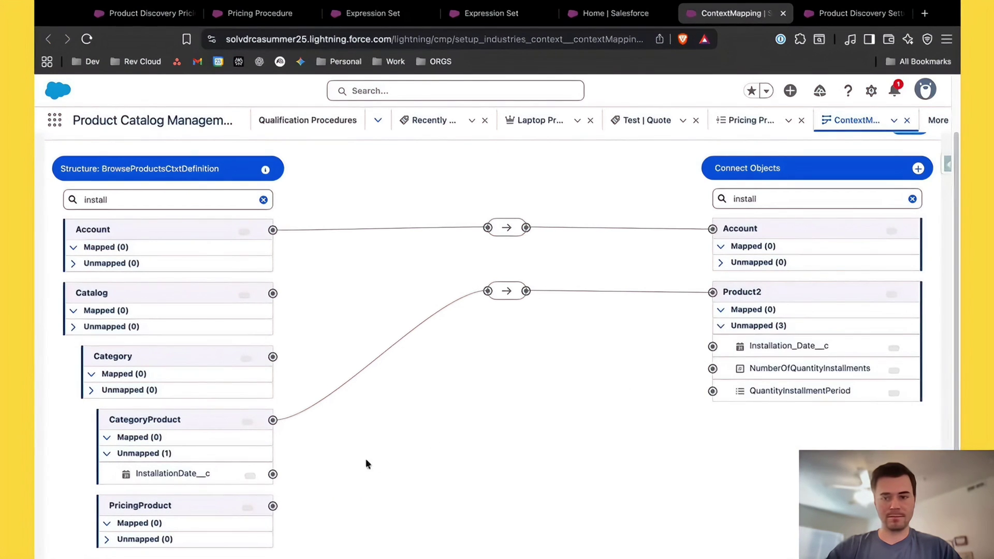
pyautogui.click(216, 480)
pyautogui.click(774, 345)
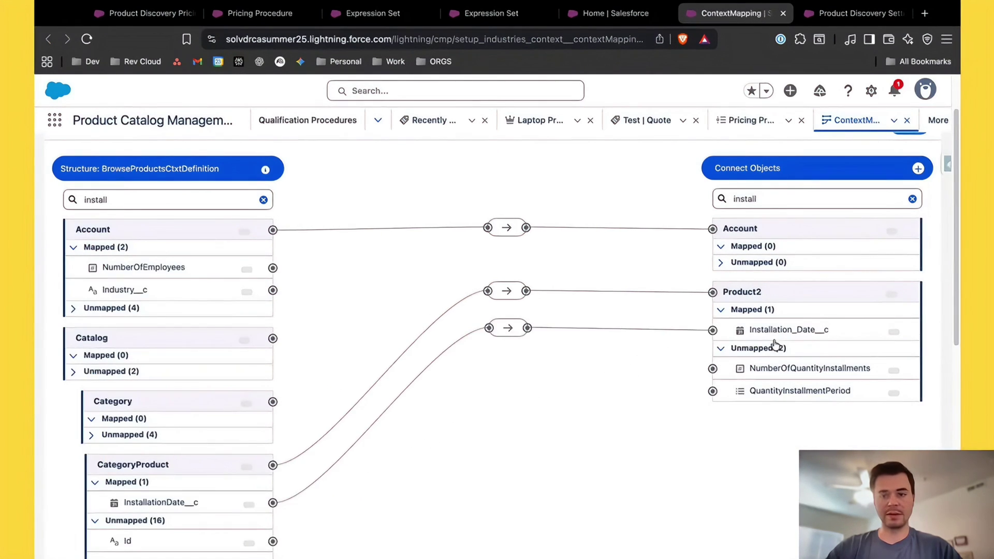
pyautogui.scroll(2, 774, 344)
pyautogui.click(915, 188)
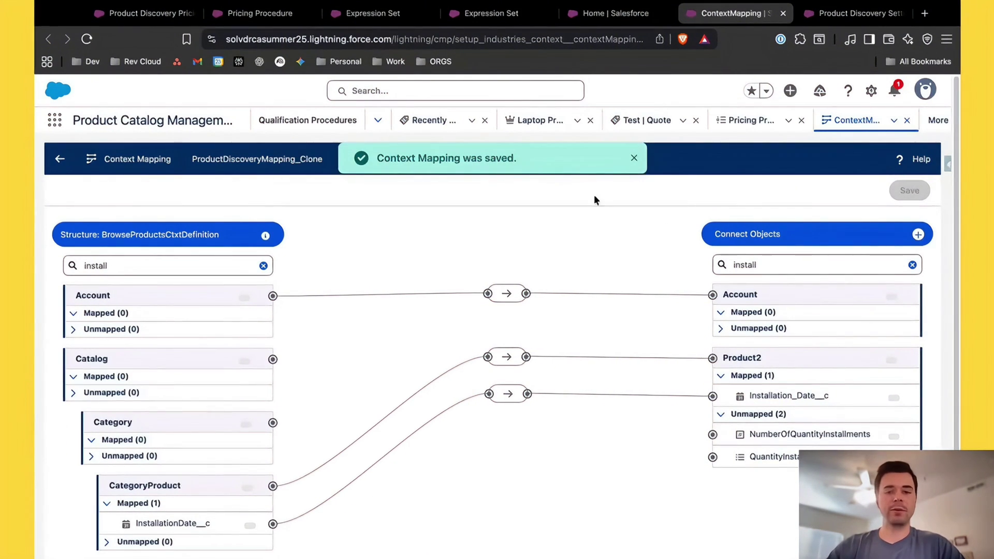
pyautogui.click(633, 160)
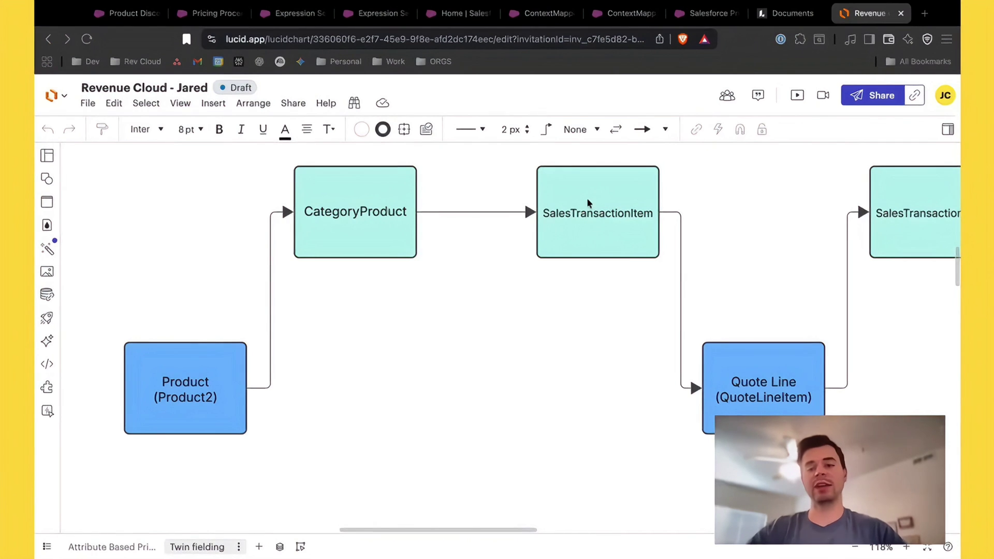
# Step: Switch from the Lucidchart diagram to the ProductDiscoveryMapping_Clone mapping in Salesforce and go back to context management in Setup
pyautogui.click(533, 20)
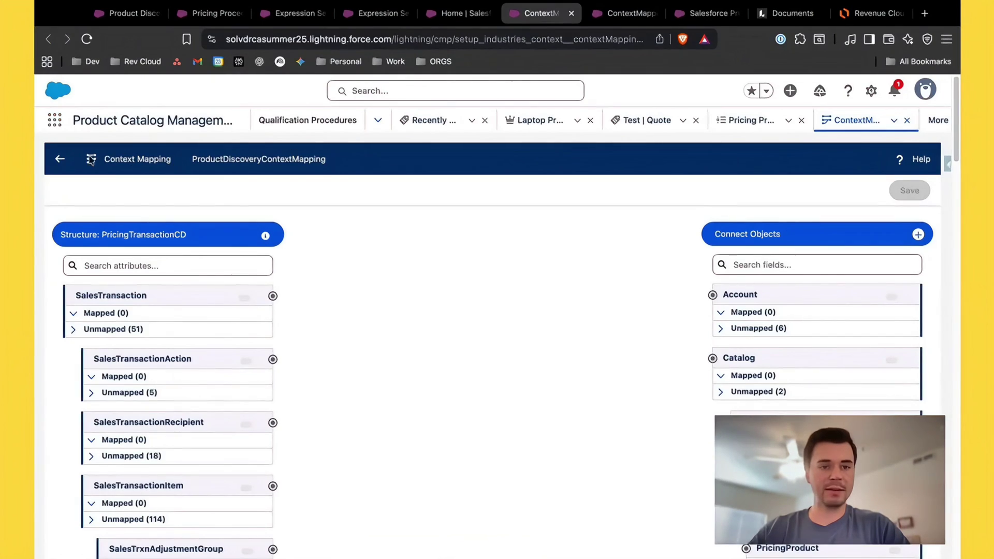
pyautogui.click(621, 12)
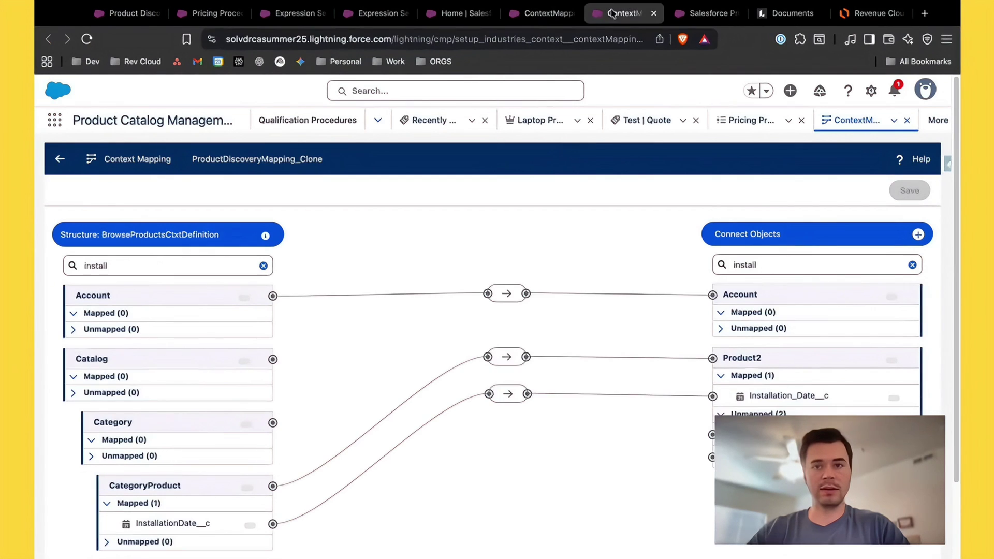
pyautogui.click(60, 162)
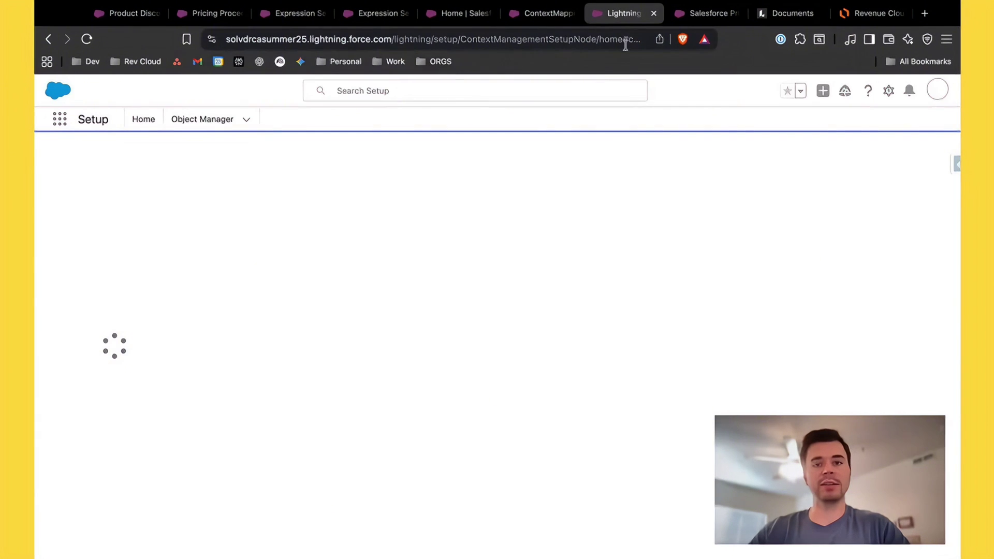
# Step: From Salesforce Pricing Setup, open the Custom Revenue Management Default Pricing Procedure and check which context definition it uses
pyautogui.click(696, 15)
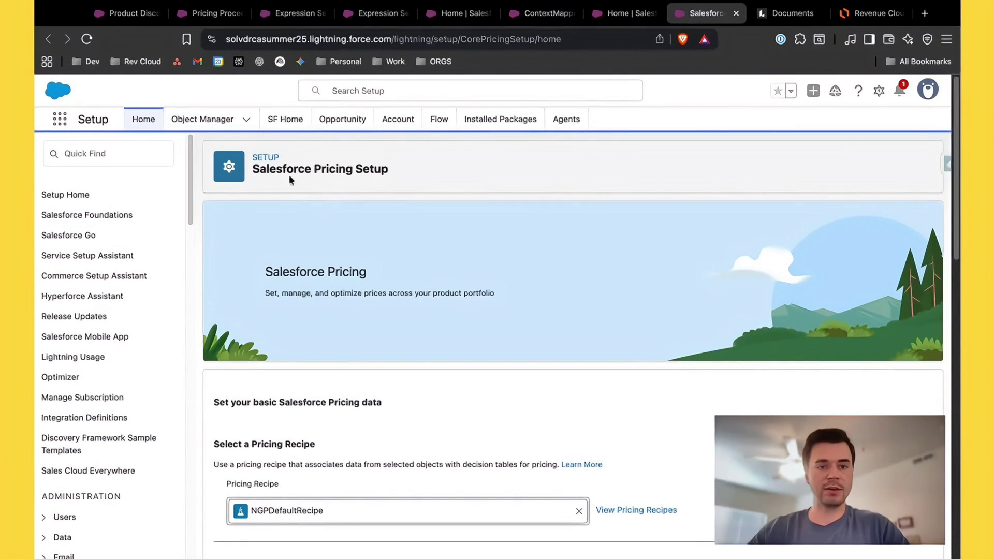
pyautogui.scroll(-4, 344, 173)
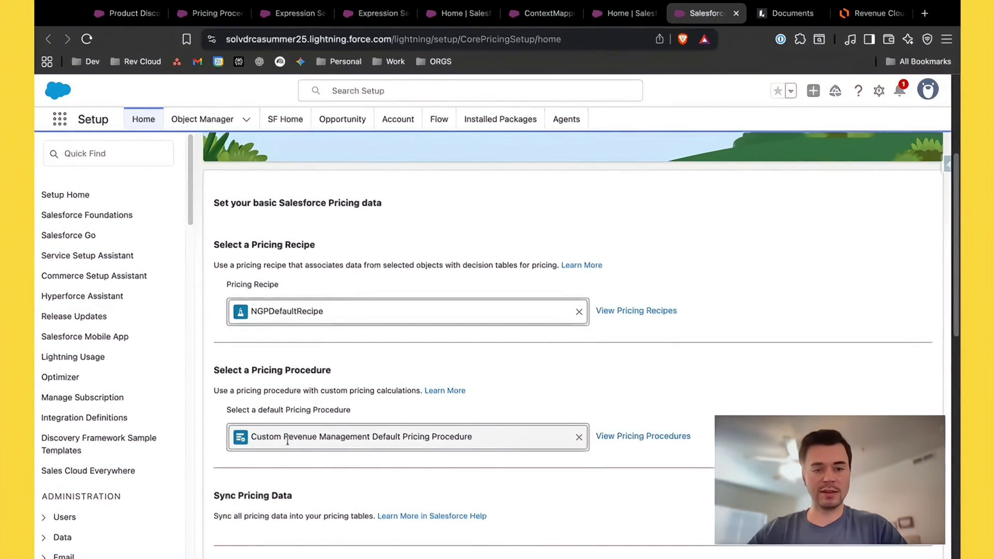
pyautogui.click(635, 438)
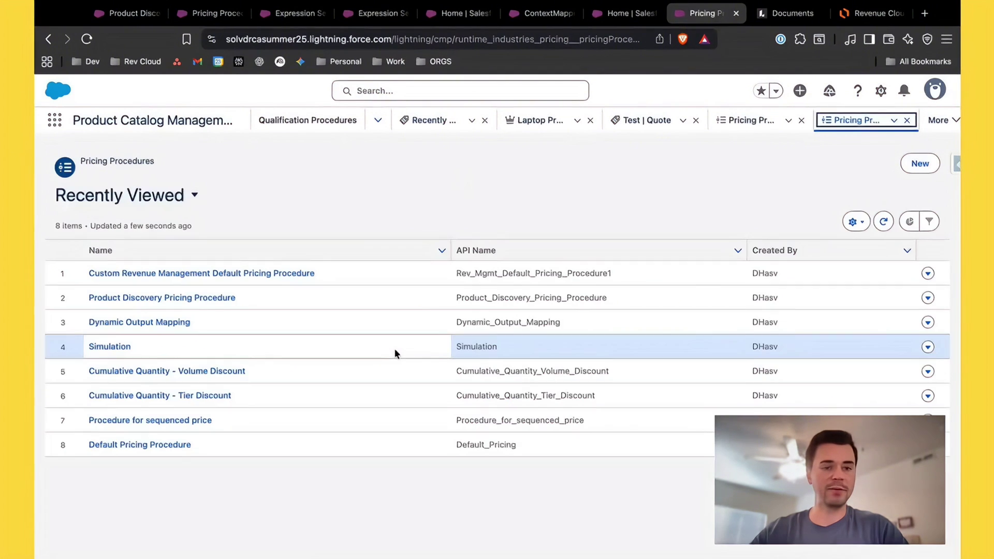
pyautogui.click(206, 274)
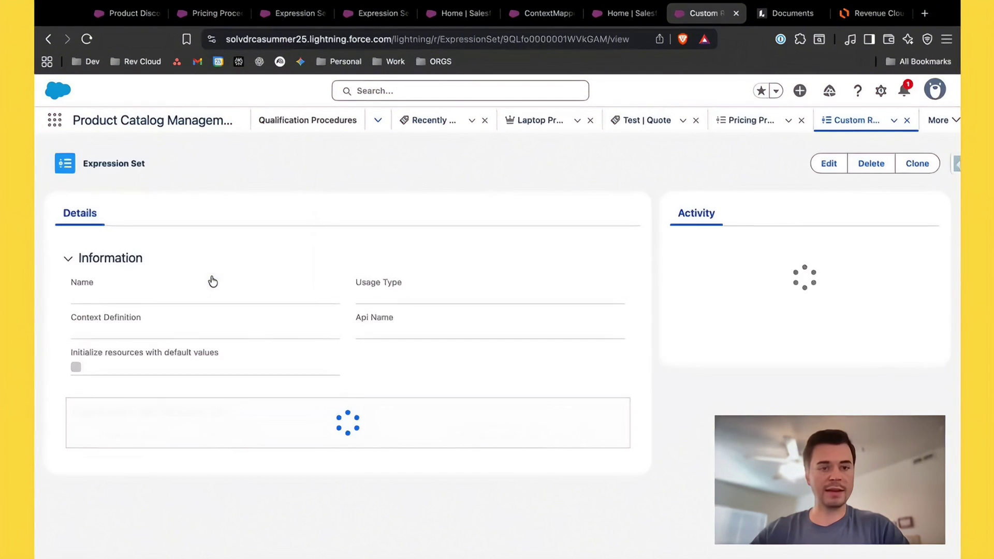
pyautogui.doubleClick(72, 336)
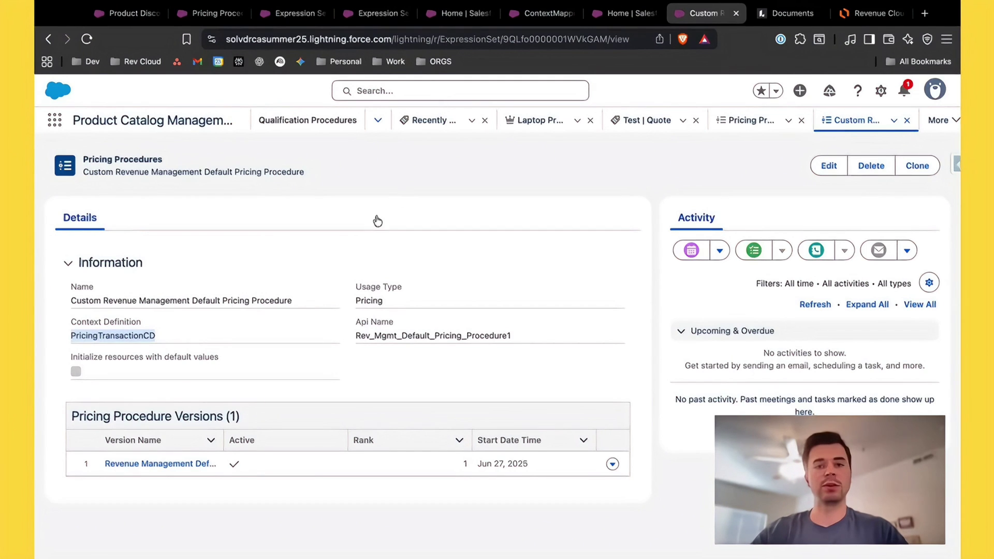
# Step: Open the custom context definition PricingTransactionCD in Setup and display its data mappings
pyautogui.click(622, 13)
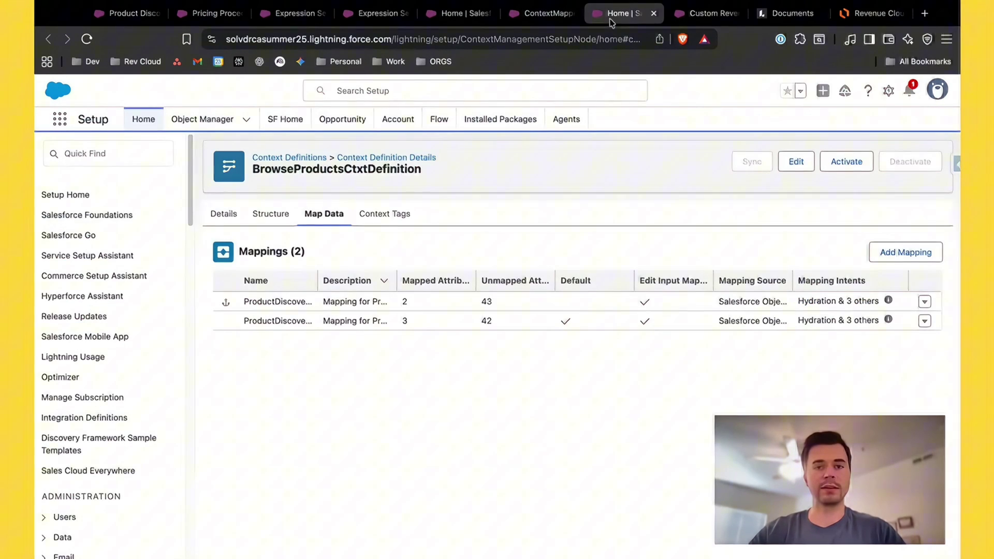
pyautogui.click(290, 158)
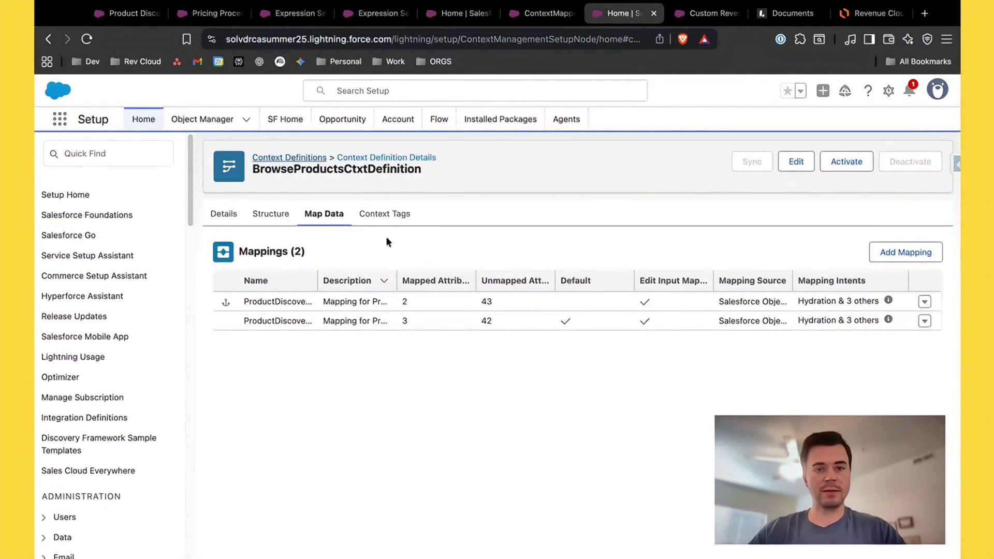
pyautogui.click(374, 216)
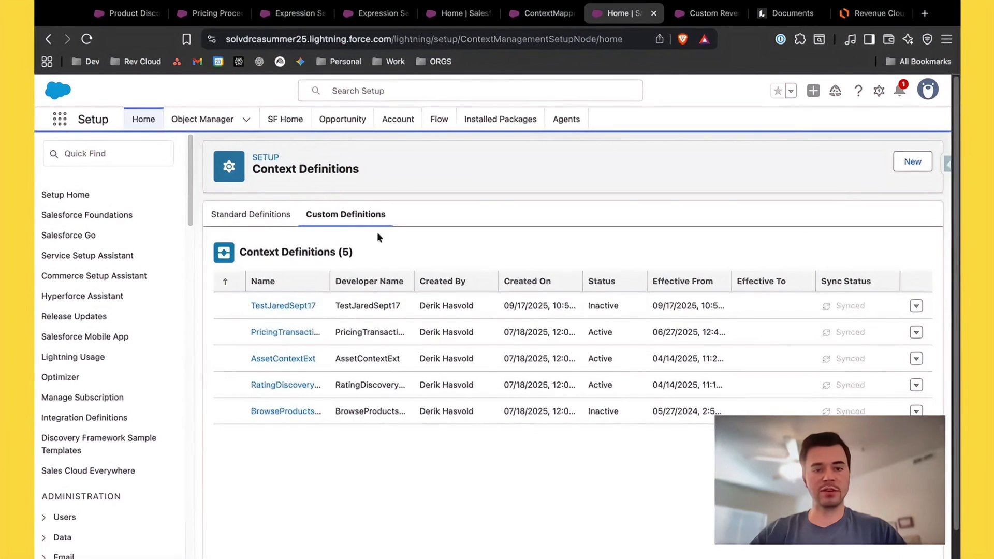
pyautogui.click(287, 332)
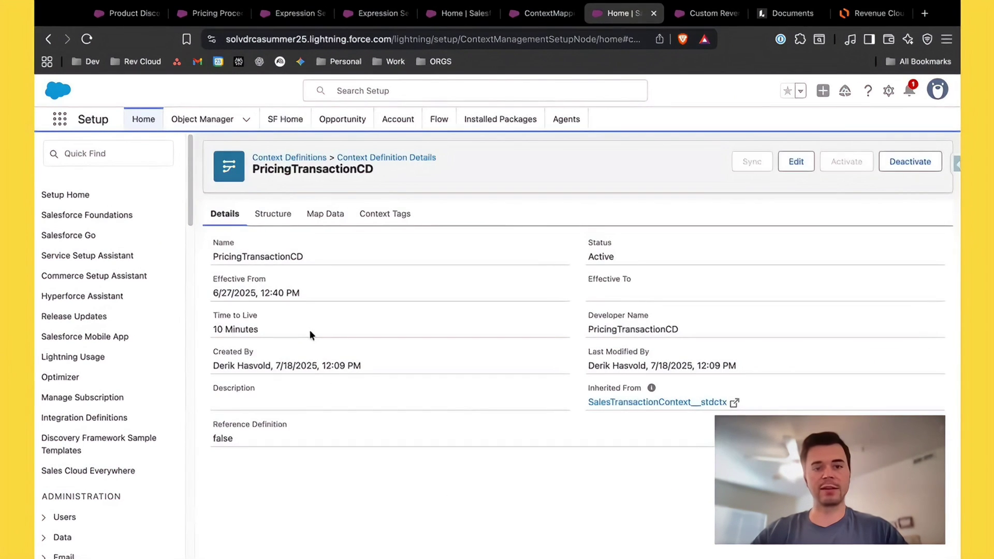
pyautogui.click(339, 216)
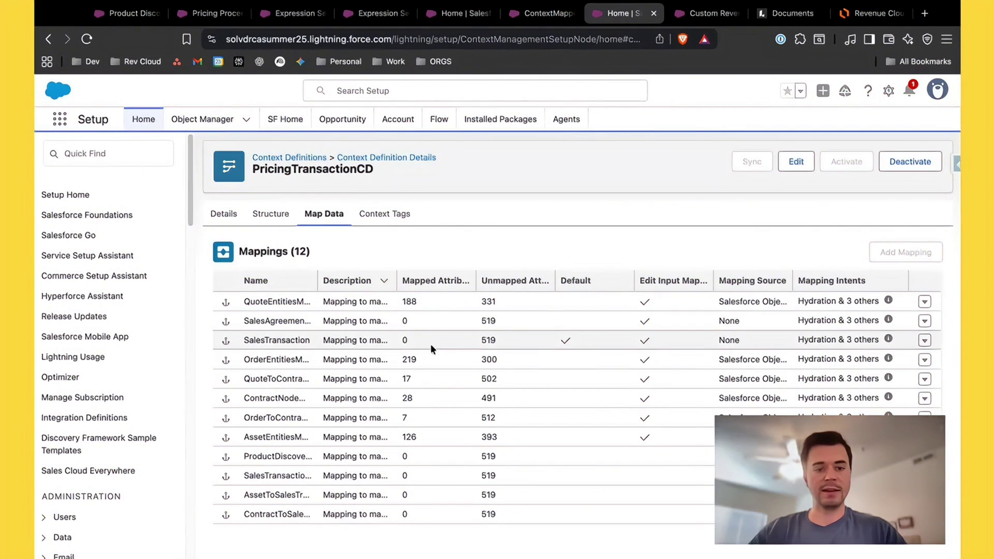
# Step: Consult the Lucidchart flow diagram, and open PricingTransactionCD's ProductDiscoveryContextMapping in the Salesforce mapping editor
pyautogui.click(872, 13)
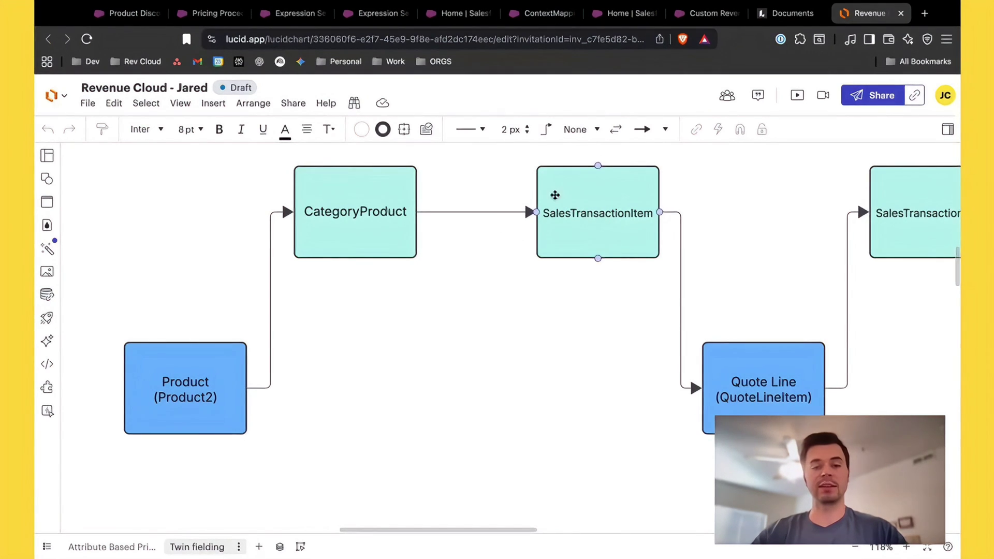
pyautogui.click(538, 15)
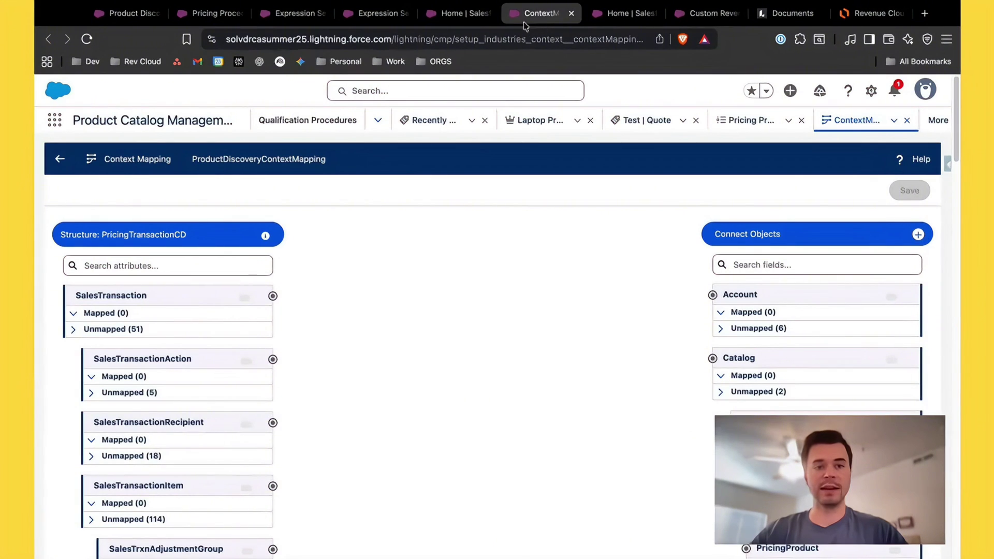
pyautogui.click(466, 14)
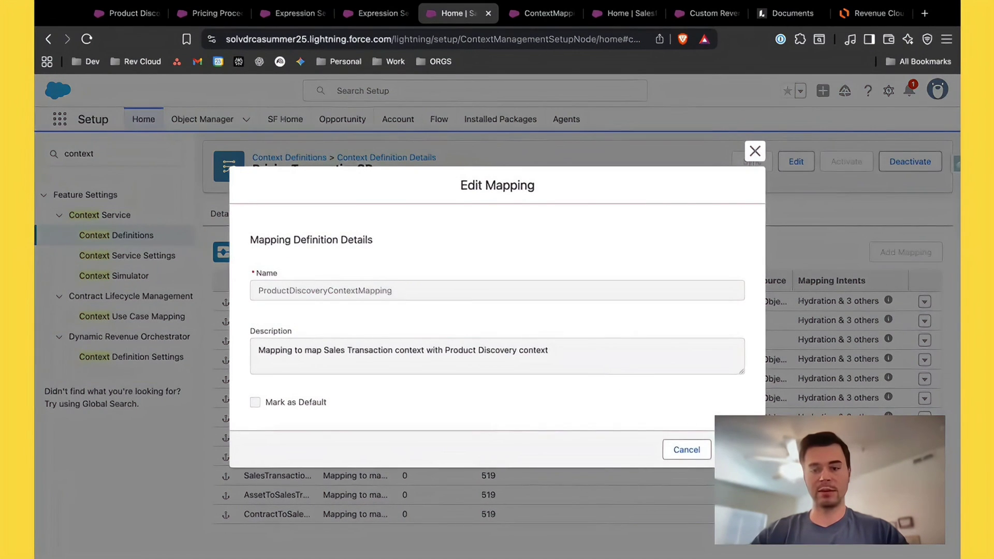
pyautogui.click(735, 449)
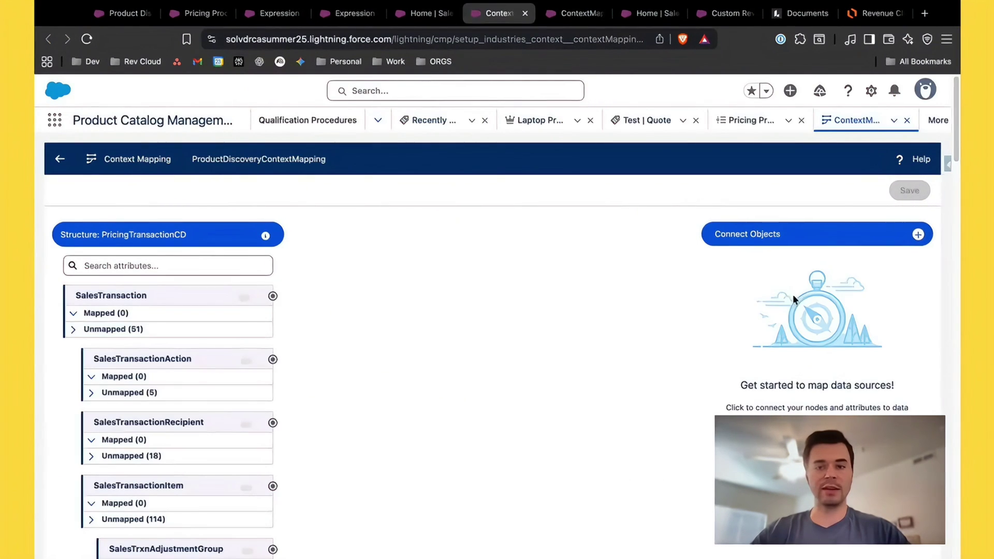
# Step: Add the context definition BrowseProductsCtxtDefinition as a data source for ProductDiscoveryContextMapping
pyautogui.click(919, 234)
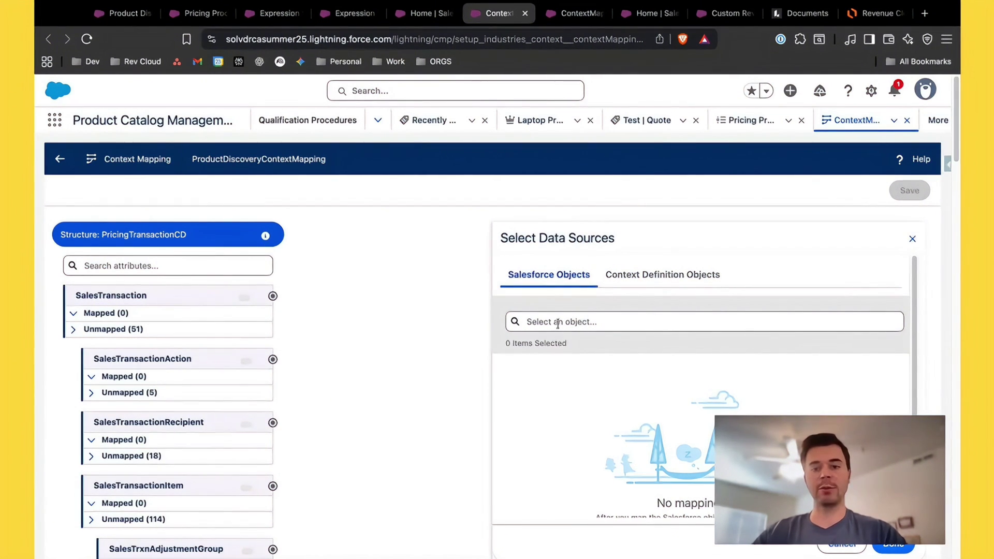
pyautogui.click(639, 276)
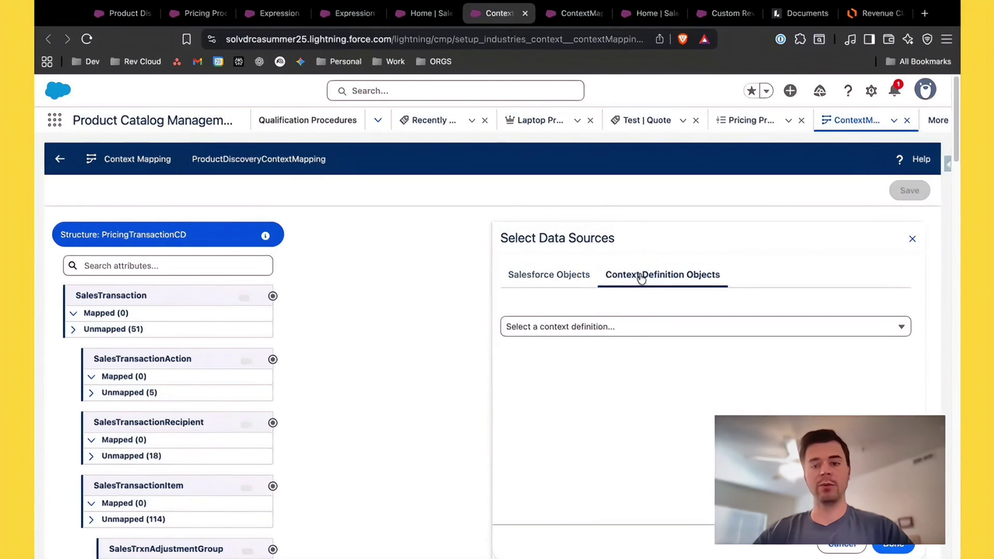
pyautogui.click(632, 327)
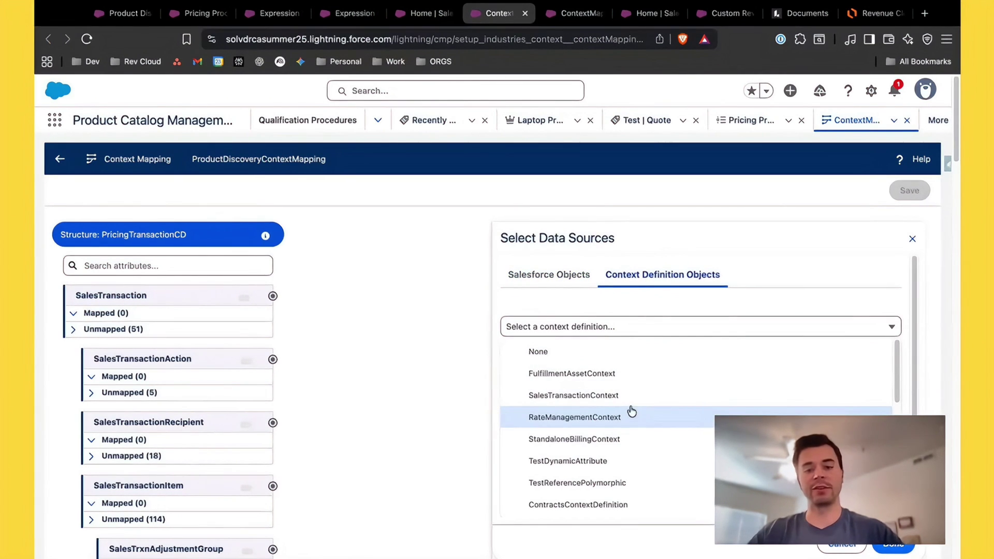
pyautogui.scroll(-2, 631, 411)
pyautogui.scroll(-3, 632, 411)
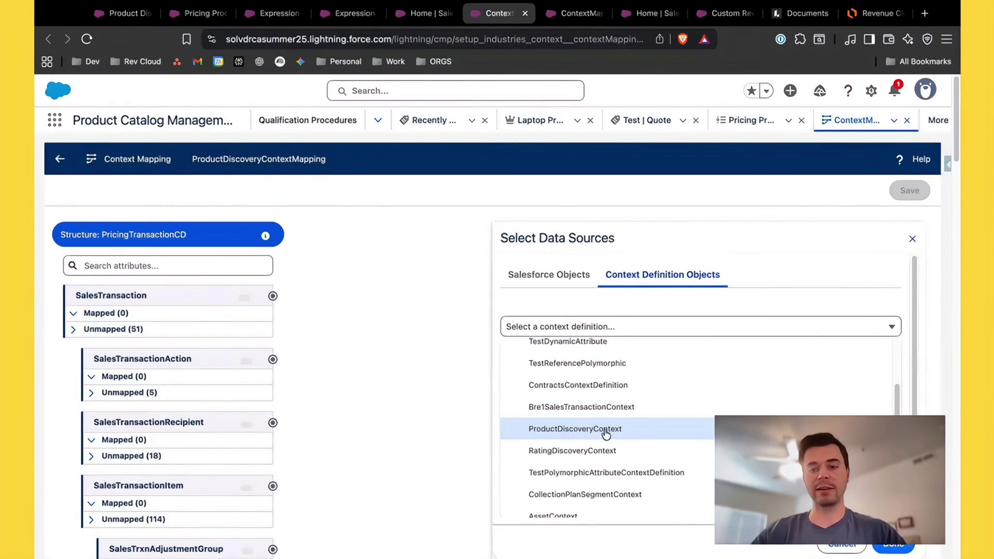
pyautogui.scroll(-3, 605, 434)
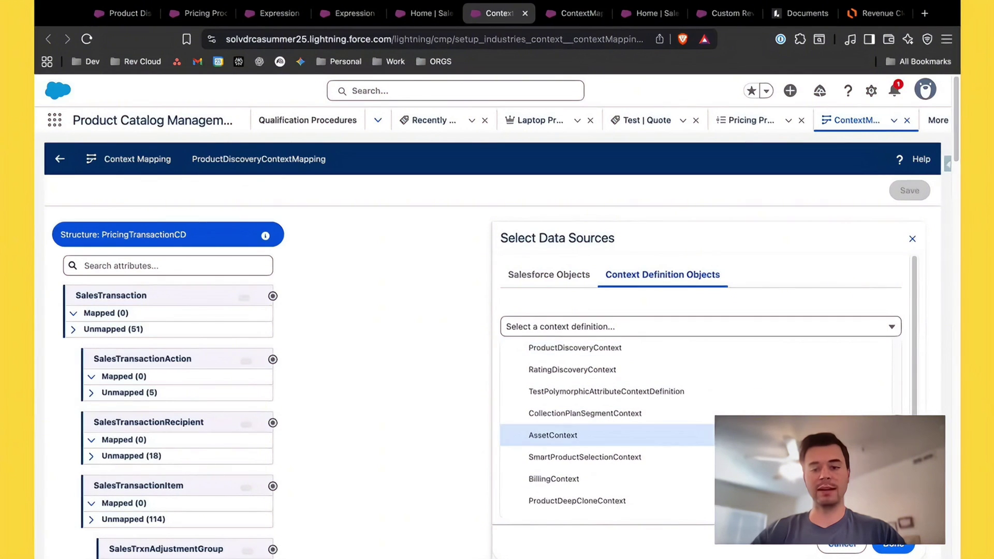
pyautogui.scroll(-1, 569, 440)
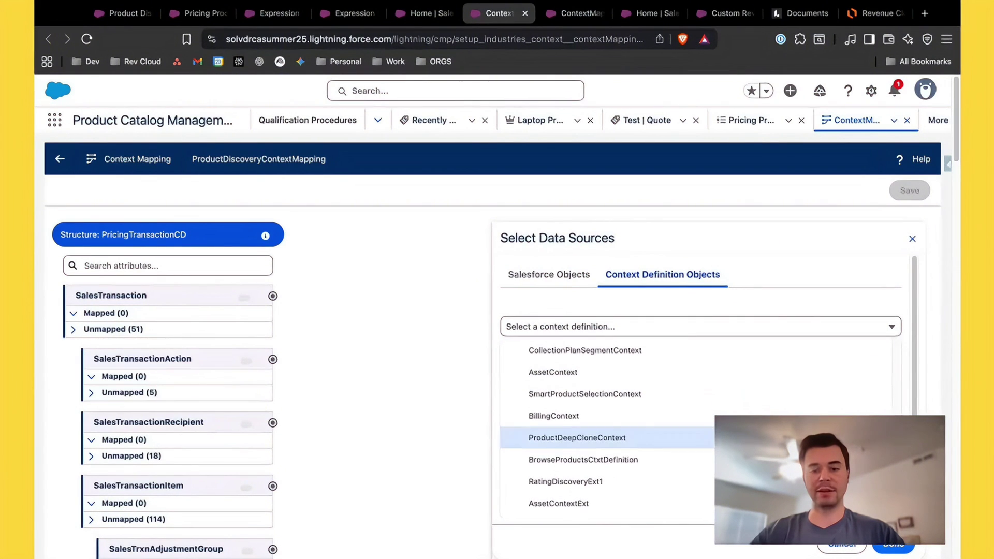
pyautogui.click(570, 460)
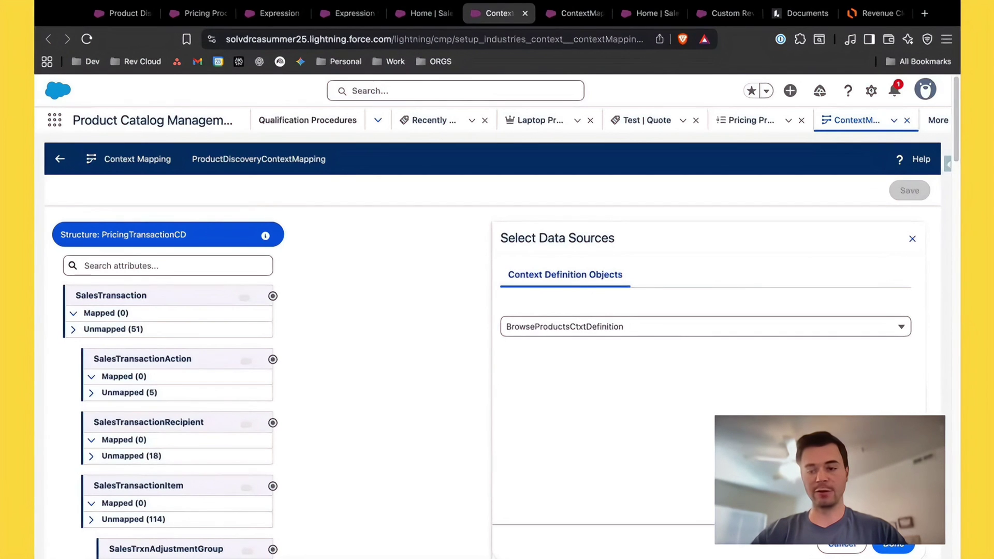
pyautogui.click(893, 545)
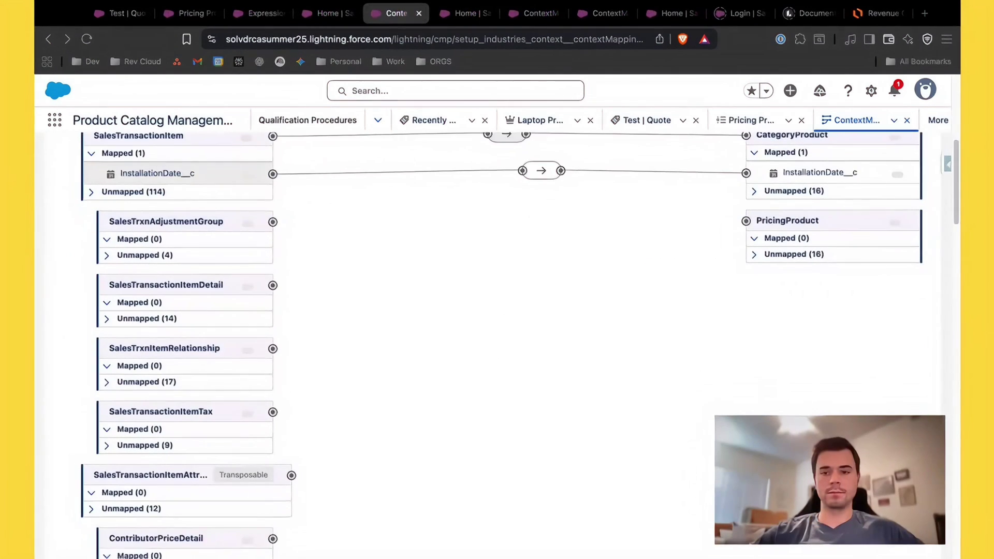
# Step: Review the SalesTransactionItem to CategoryProduct mapping with its InstallationDate__c link, and switch to the Lucidchart diagram to check the Quote Line connection
pyautogui.scroll(1, 501, 345)
pyautogui.scroll(3, 659, 366)
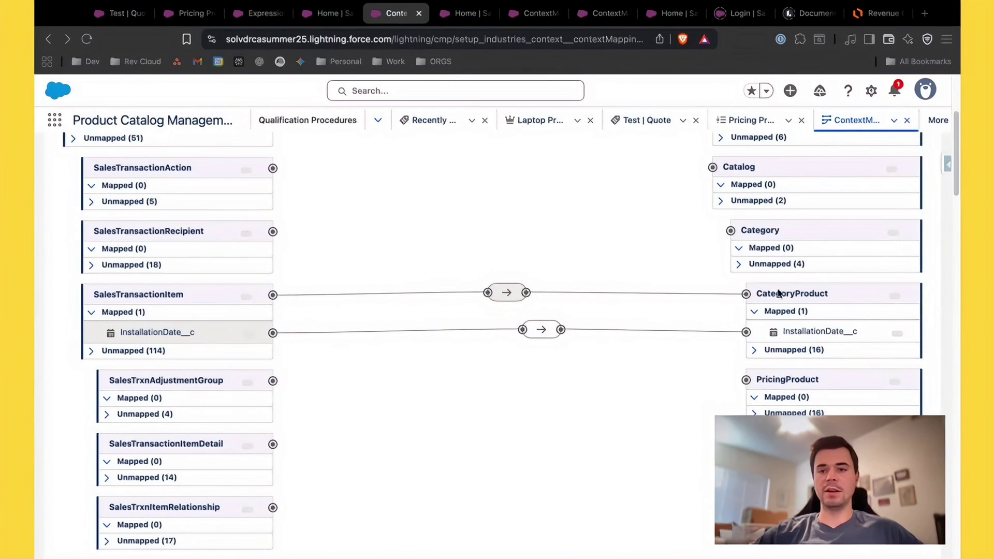
pyautogui.scroll(2, 776, 275)
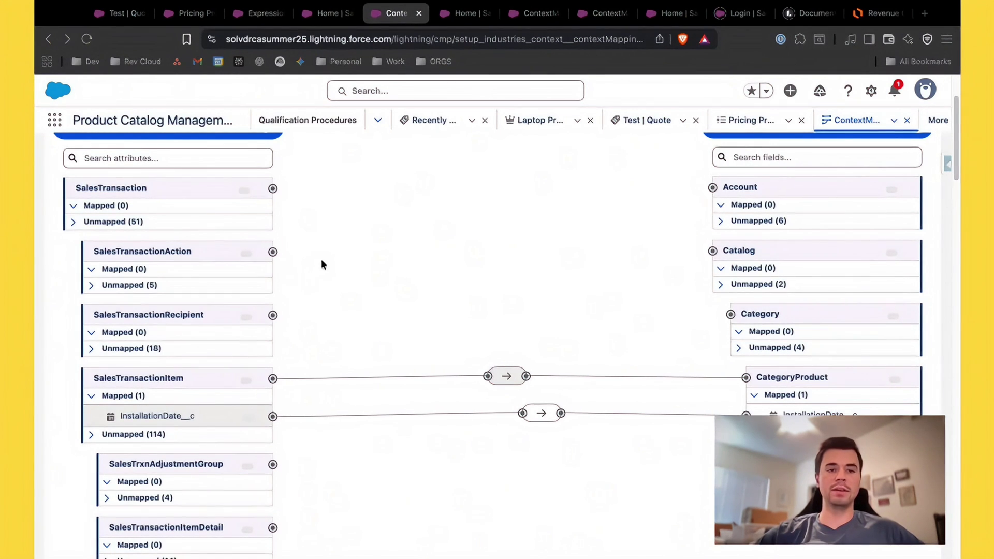
pyautogui.scroll(1, 321, 265)
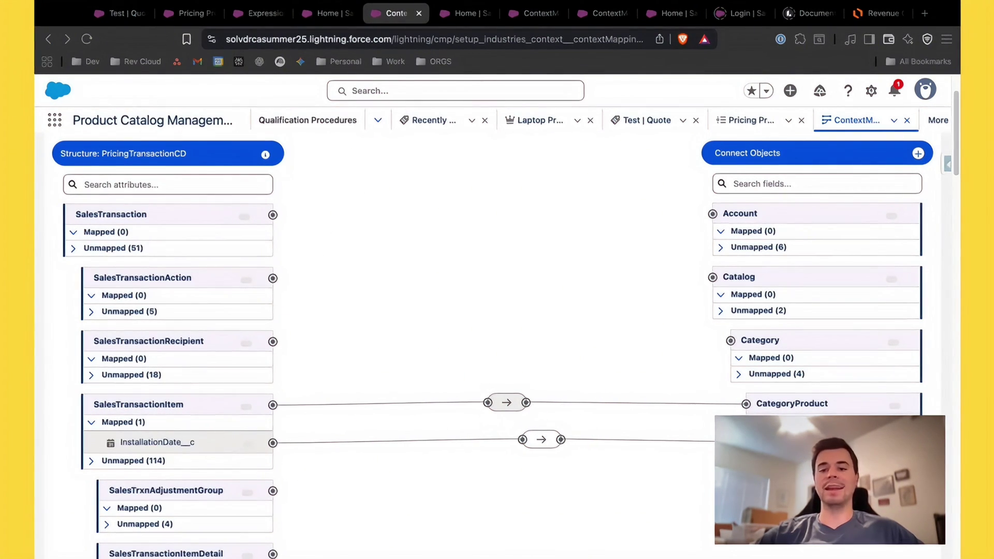
pyautogui.click(877, 13)
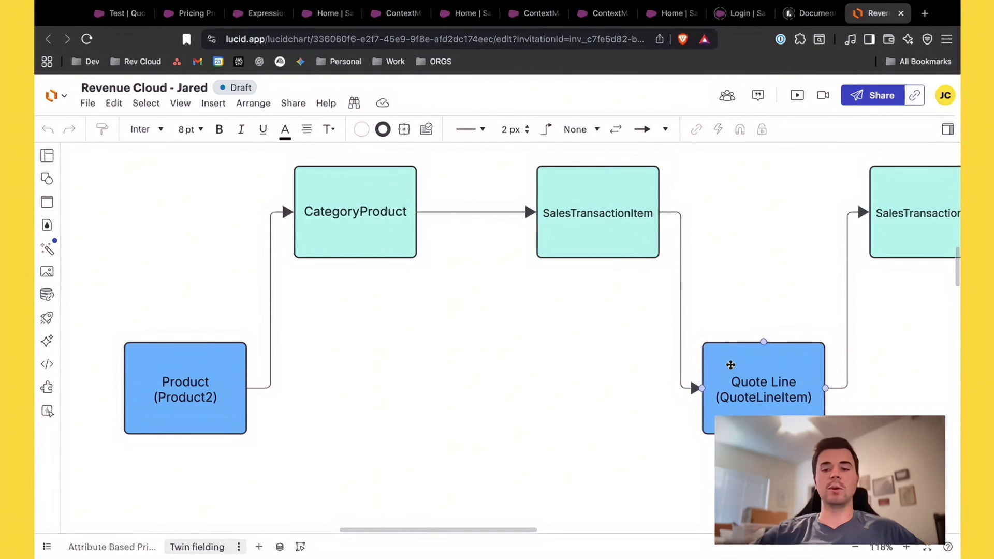
# Step: Switch back to PricingTransactionCD in Salesforce Setup and open the SObject mapping of QuoteEntitiesMapping
pyautogui.click(467, 22)
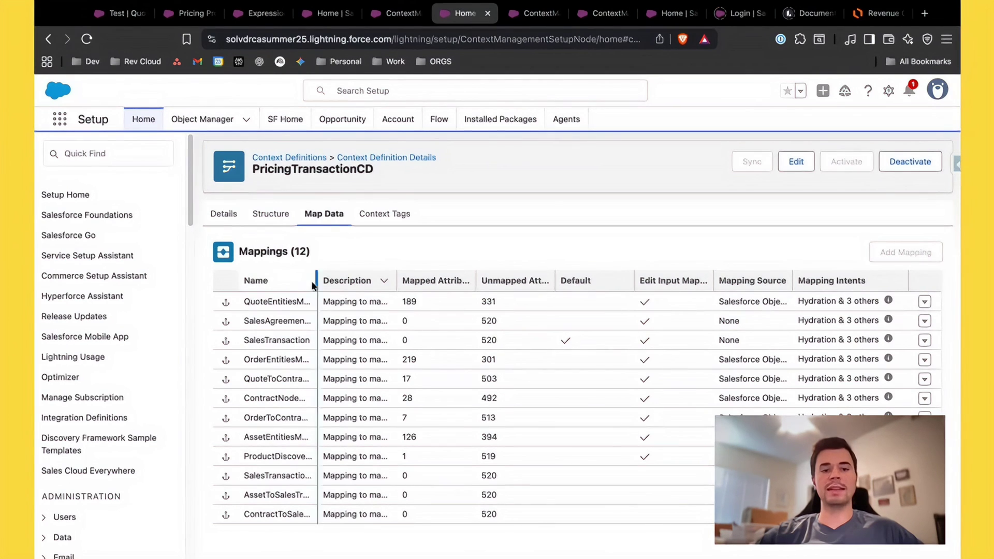
pyautogui.click(925, 302)
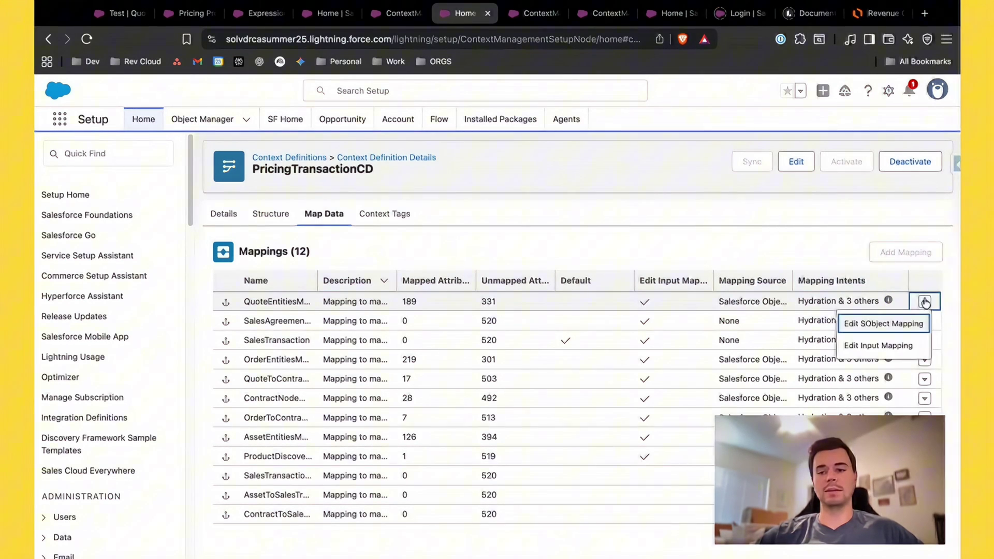
pyautogui.click(903, 324)
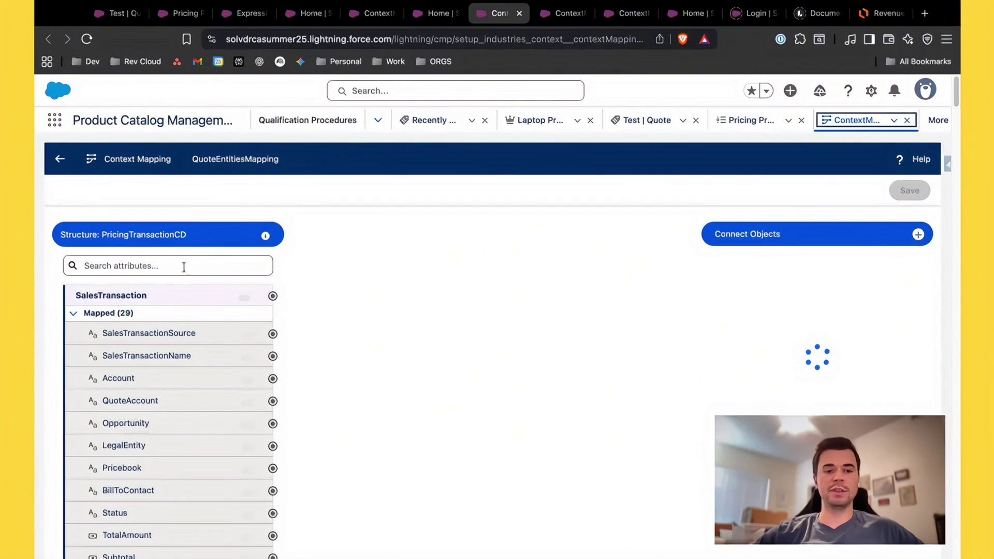
# Step: Filter the attributes by "install" and the object fields by "insta", and examine how InstallationDate__c is mapped to QuoteLineItem
pyautogui.click(148, 267)
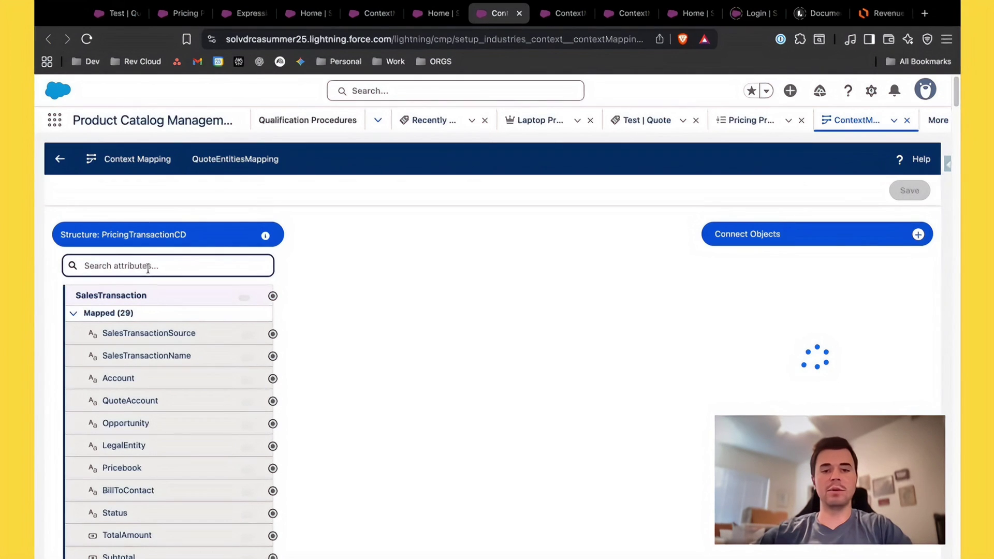
pyautogui.write('in')
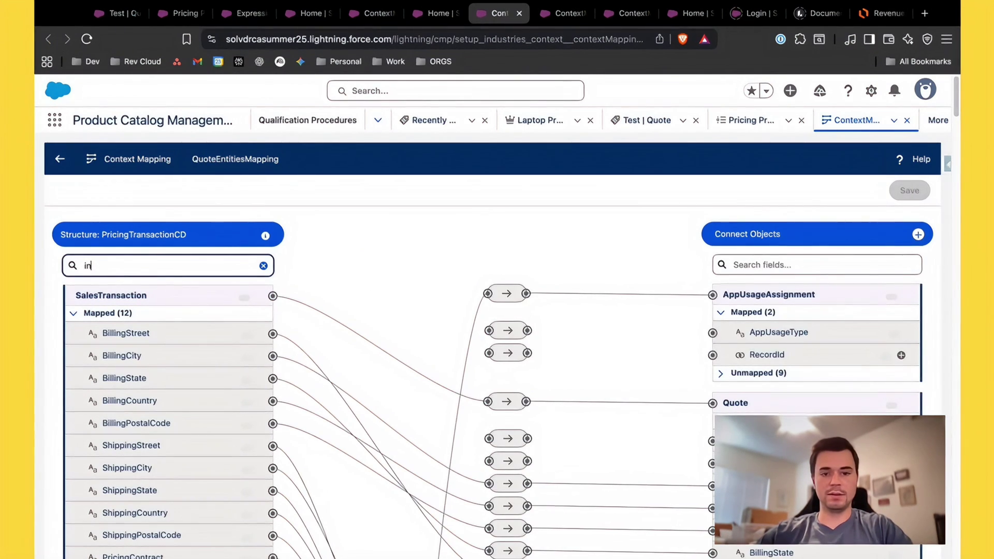
pyautogui.write('stall')
pyautogui.click(734, 265)
pyautogui.write('insta')
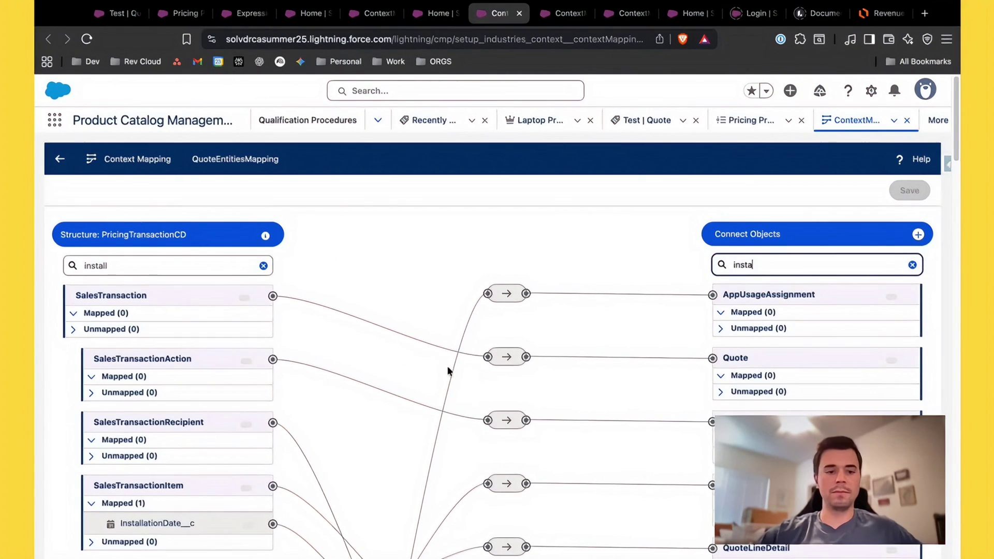
pyautogui.scroll(-3, 450, 366)
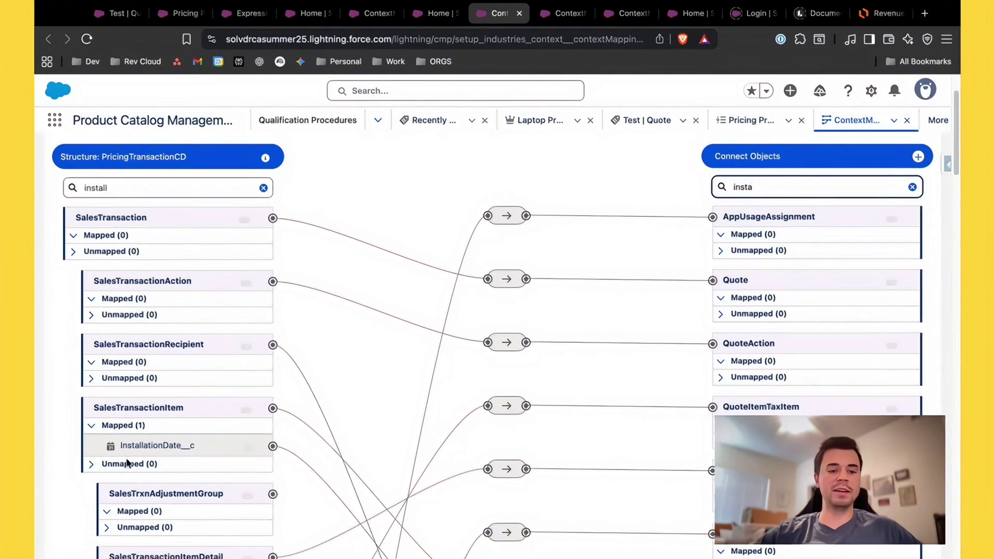
pyautogui.scroll(-1, 127, 462)
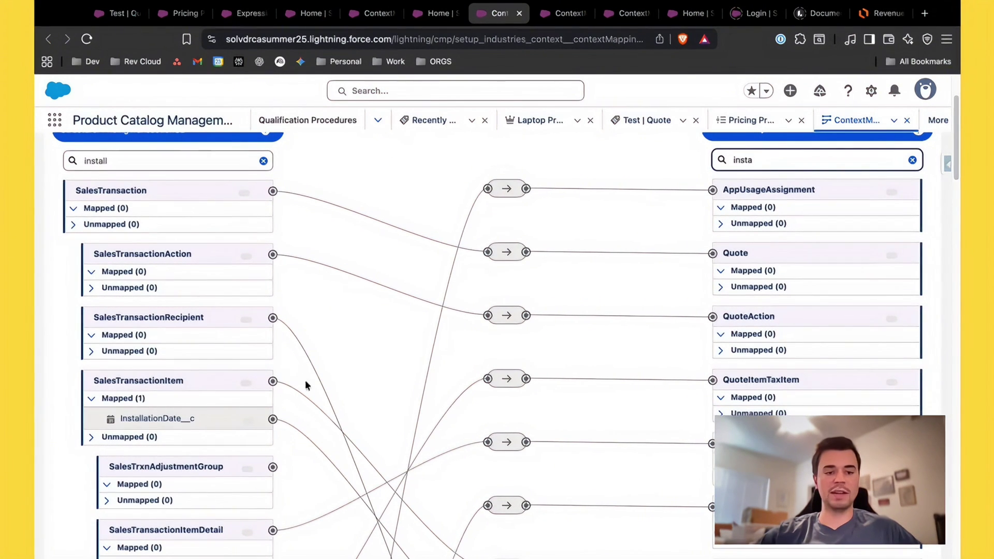
pyautogui.scroll(-6, 383, 370)
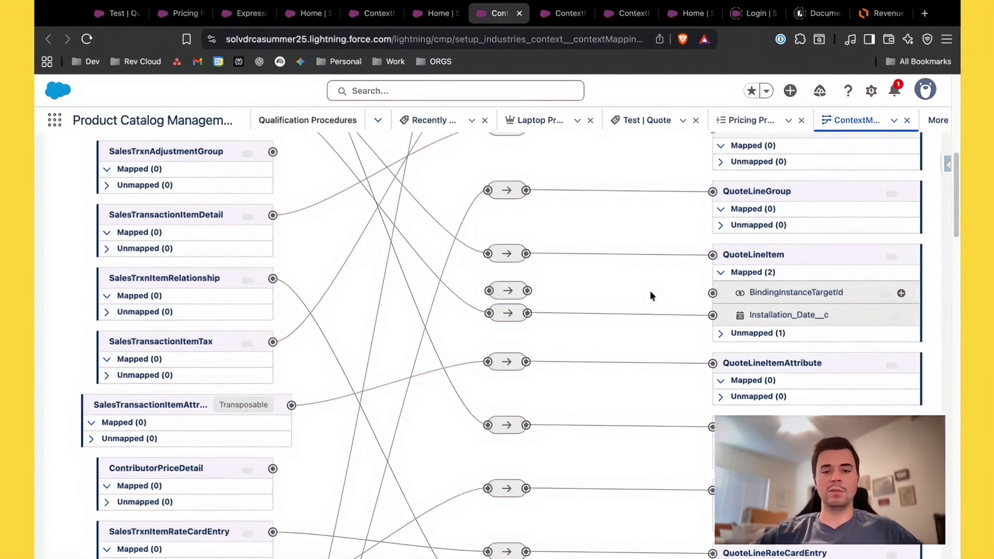
pyautogui.scroll(10, 651, 291)
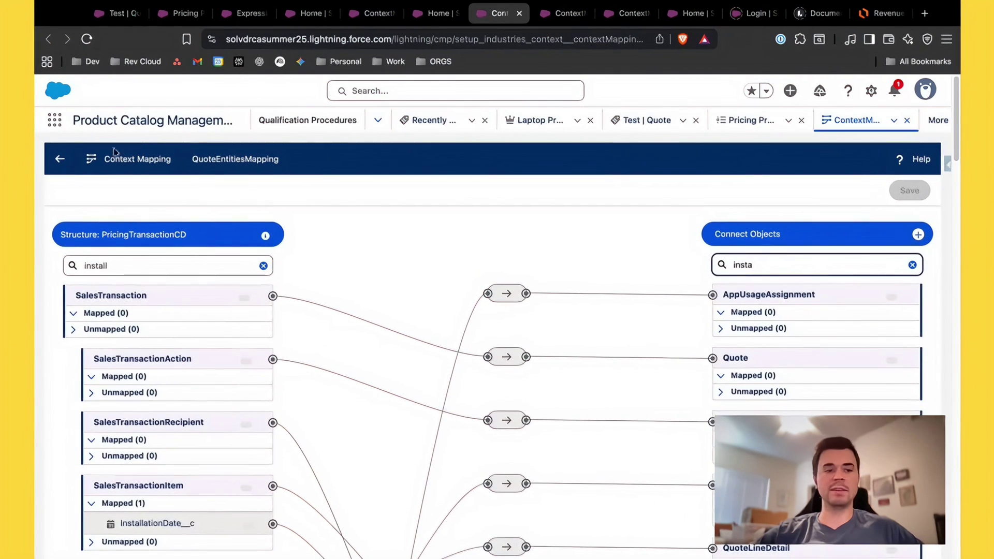
# Step: Leave the mapping and open the custom context definition BrowseProductsCtxtDefinition, and switch to the Product Discovery Pricing Procedure builder
pyautogui.click(62, 161)
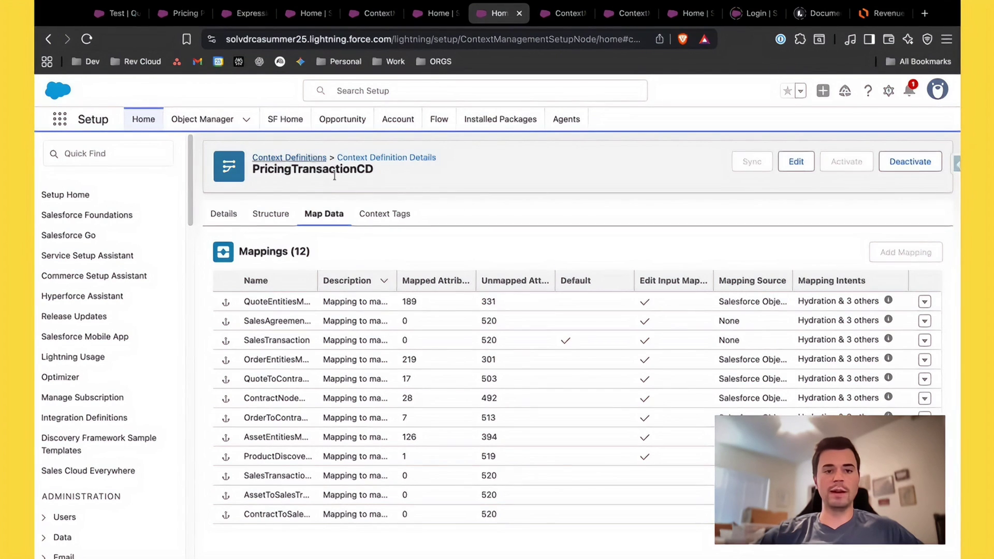
pyautogui.click(309, 158)
pyautogui.click(334, 215)
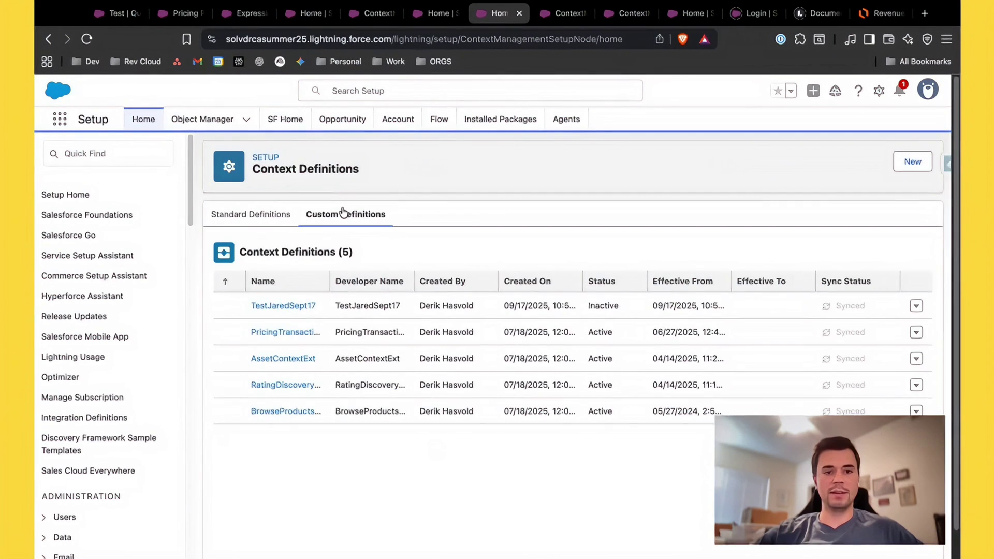
pyautogui.click(296, 413)
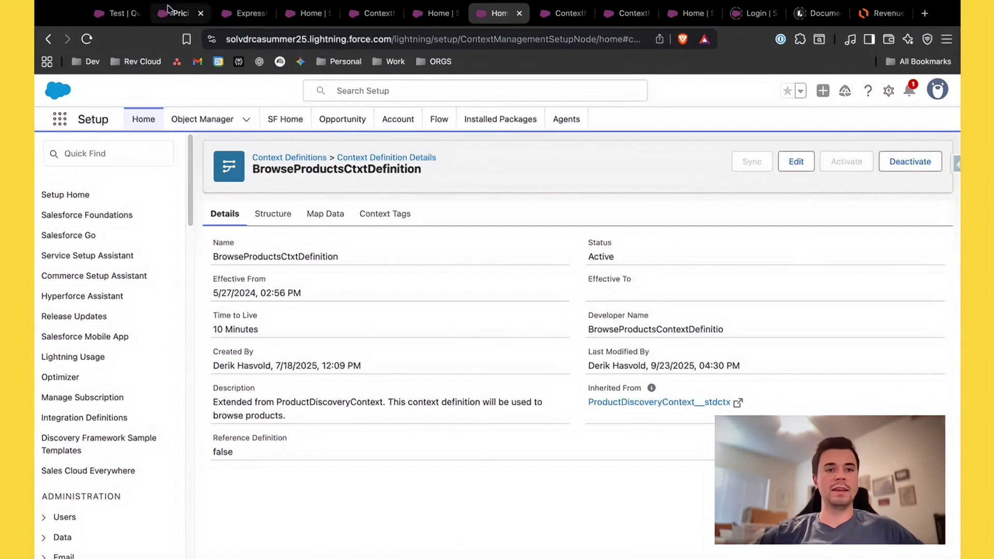
pyautogui.click(181, 15)
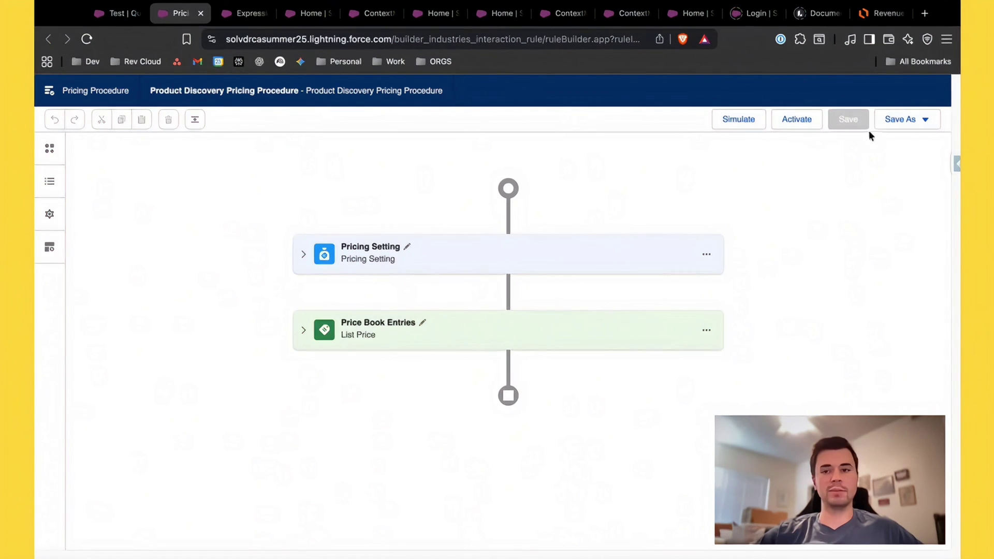
# Step: Activate the Product Discovery Pricing Procedure and the ProductQualification V1 qualification procedure
pyautogui.click(787, 121)
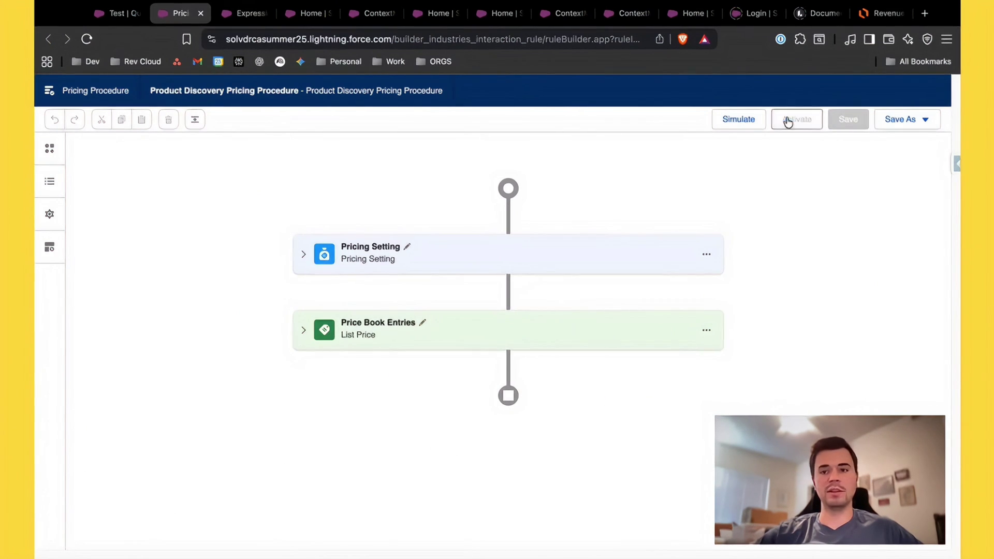
pyautogui.click(247, 15)
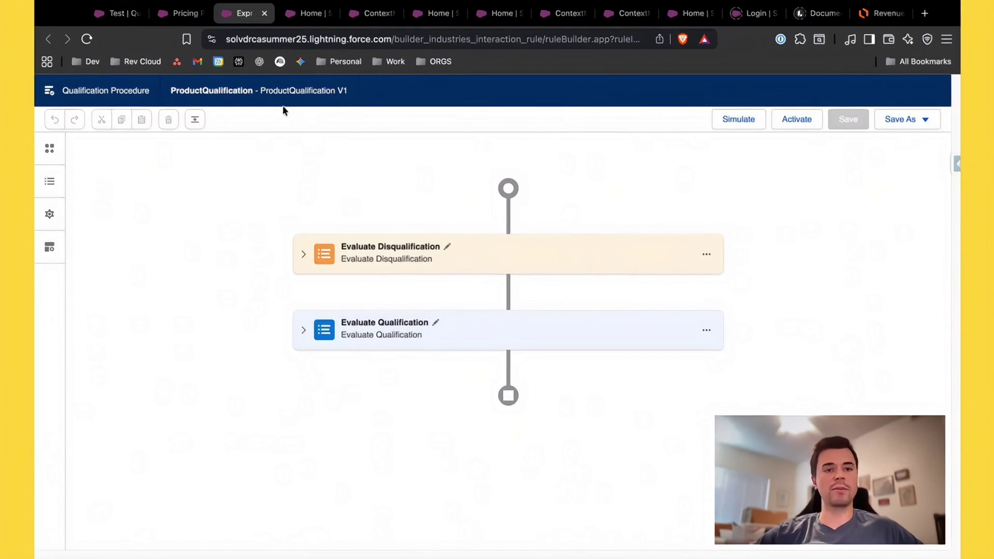
pyautogui.click(798, 128)
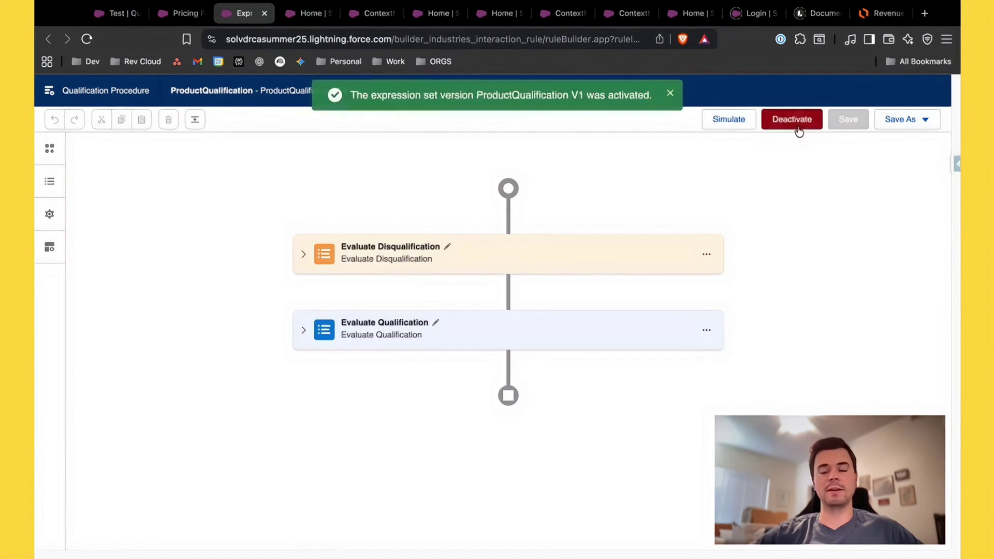
pyautogui.click(671, 94)
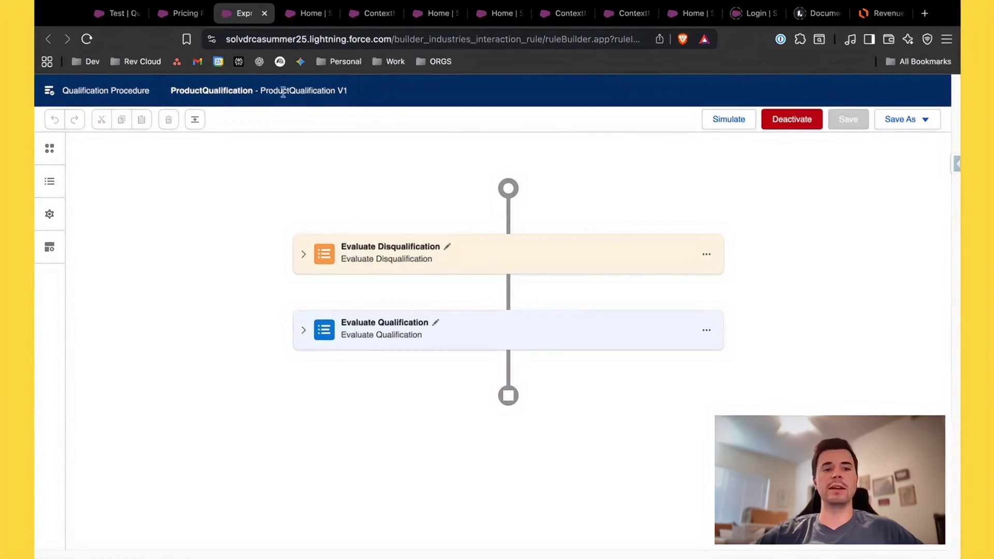
# Step: Return to the Test quote's line items and reload the page
pyautogui.click(113, 12)
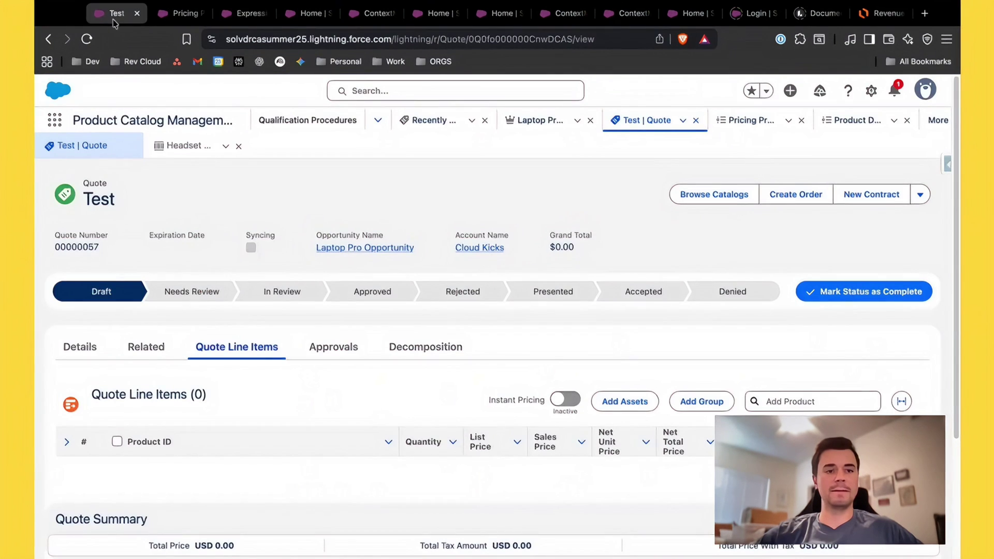
pyautogui.scroll(-5, 305, 187)
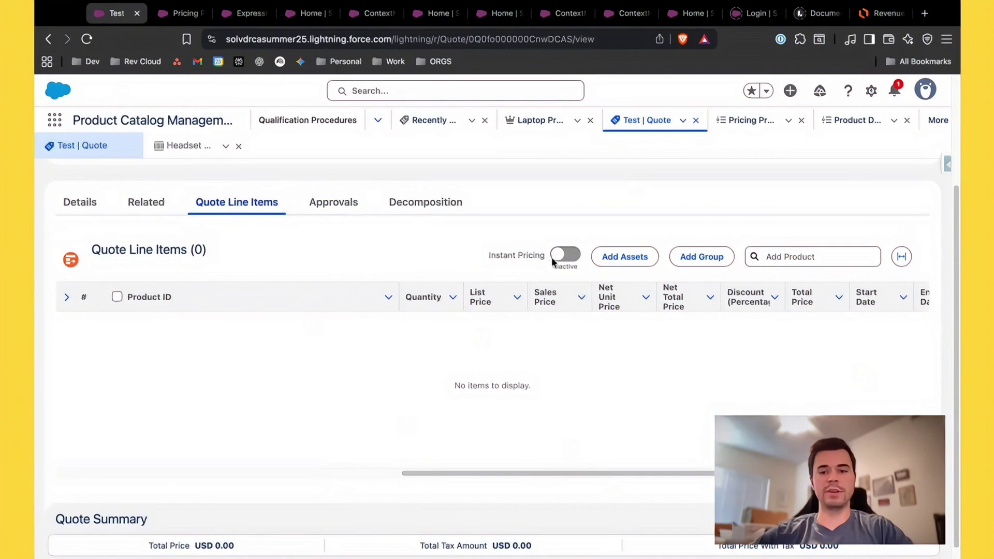
pyautogui.click(87, 39)
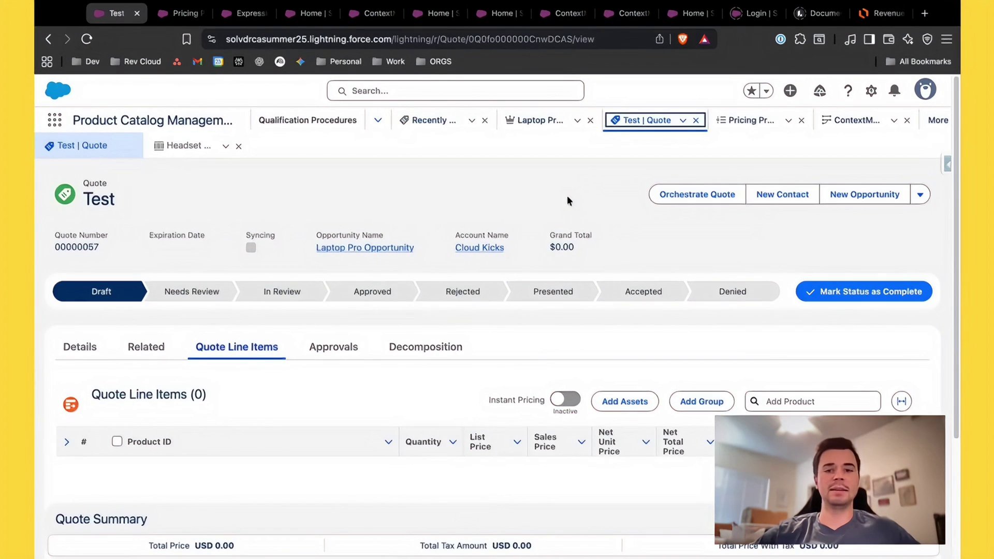
# Step: Open the Headset product record and check its Installation Date field in the details
pyautogui.click(195, 149)
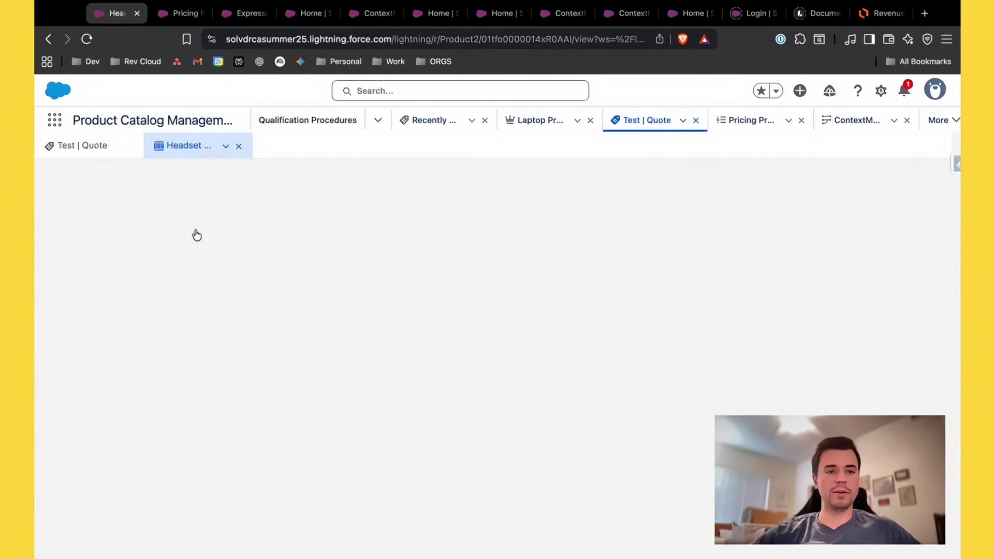
pyautogui.scroll(-3, 227, 367)
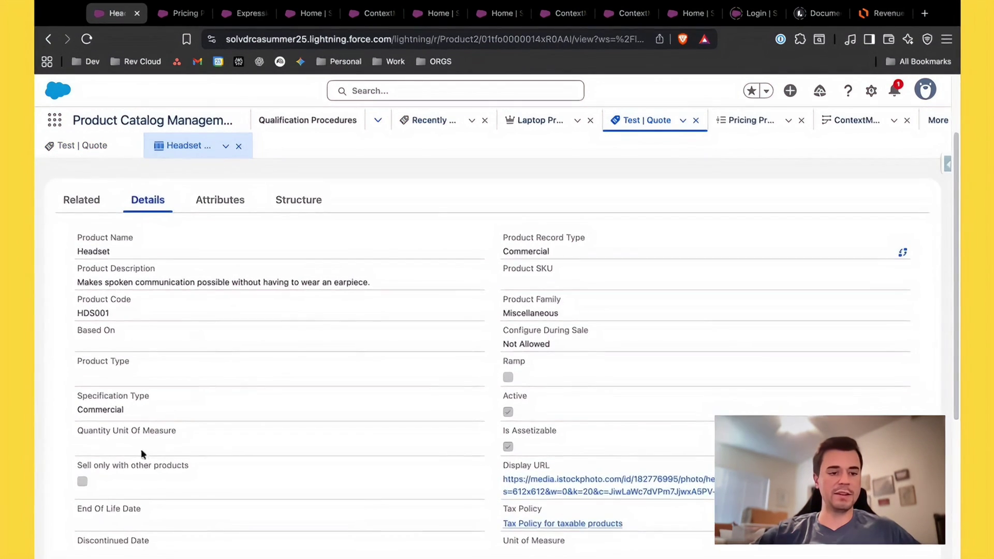
pyautogui.scroll(-7, 139, 470)
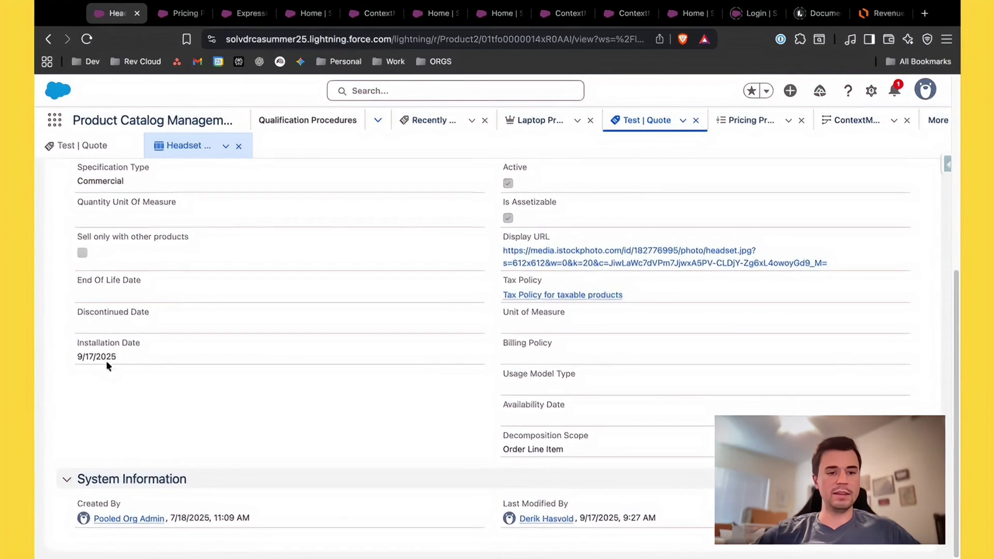
pyautogui.tripleClick(74, 341)
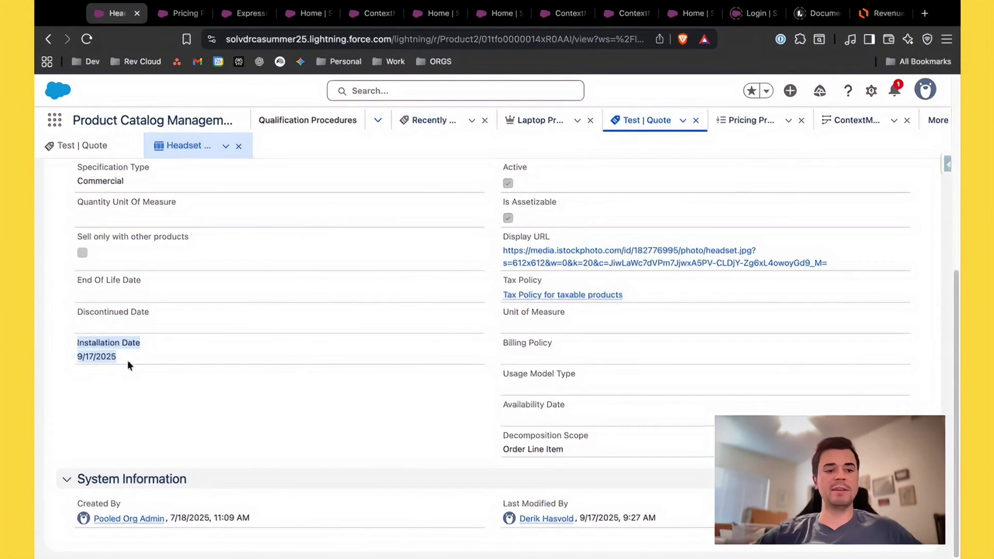
# Step: Browse the Hardware Catalog from the Test quote, and add the Headset product to the quote and save it
pyautogui.click(83, 146)
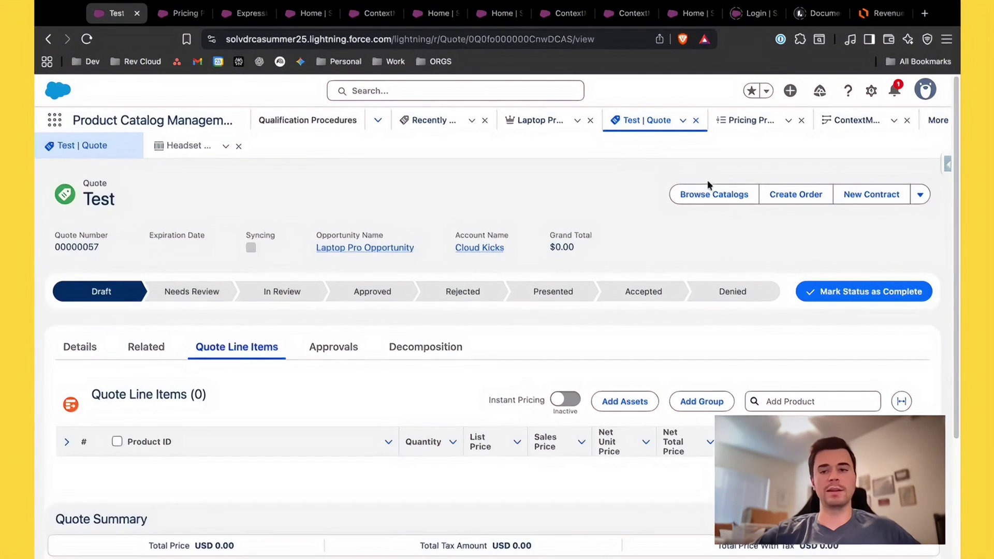
pyautogui.click(710, 194)
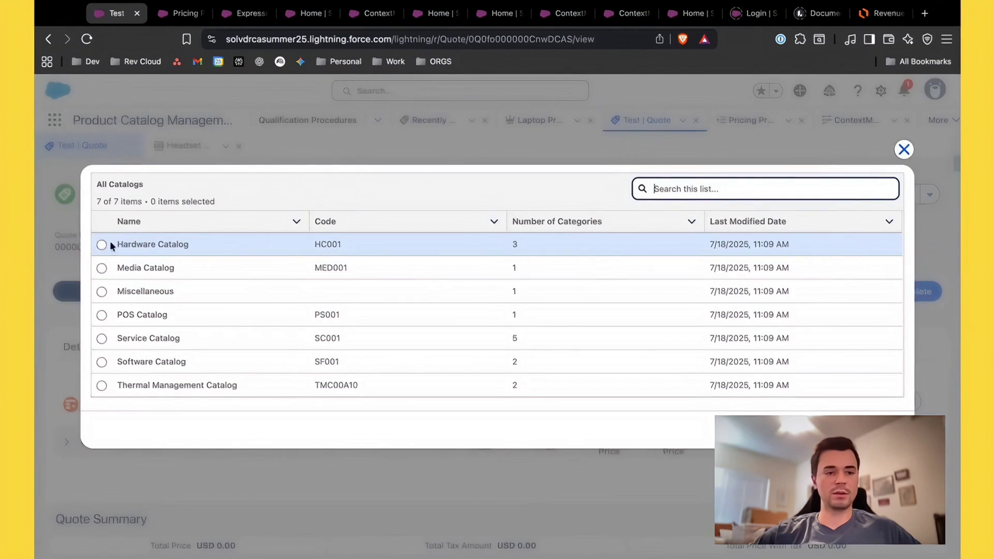
pyautogui.click(101, 246)
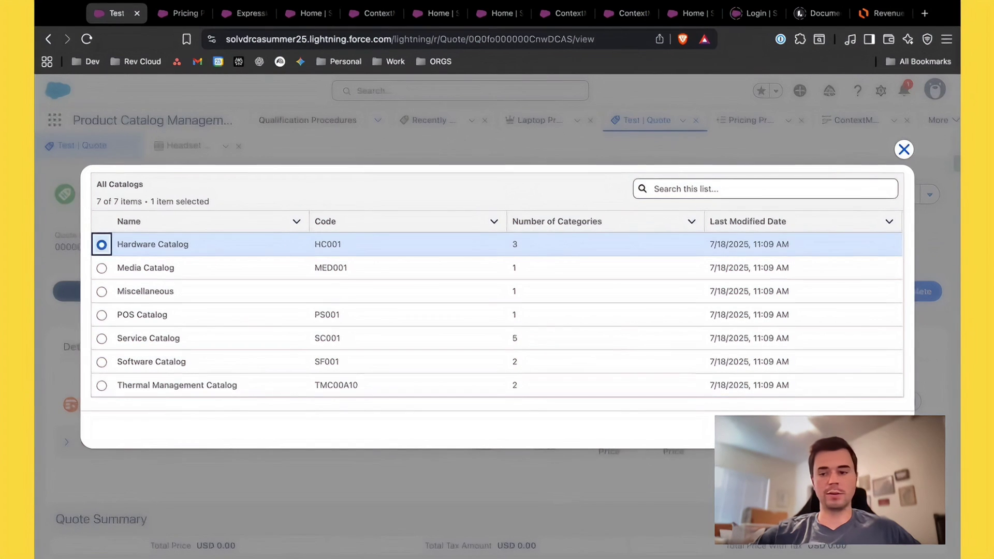
pyautogui.click(875, 430)
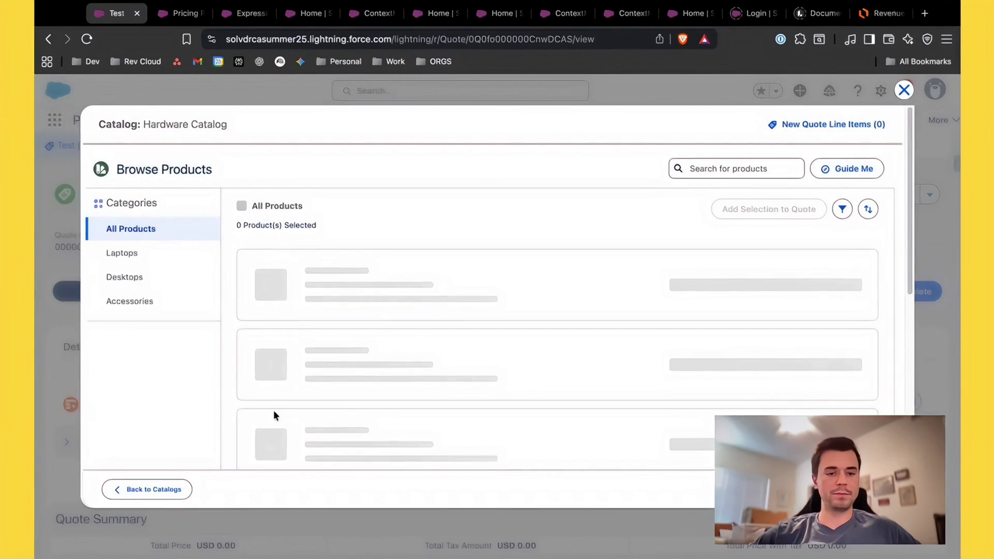
pyautogui.scroll(-2, 277, 410)
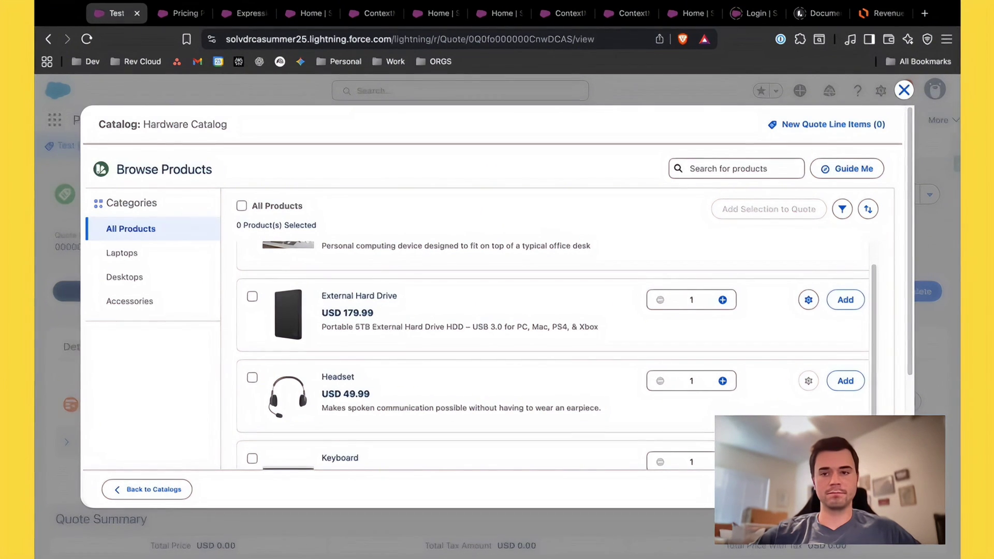
pyautogui.click(846, 382)
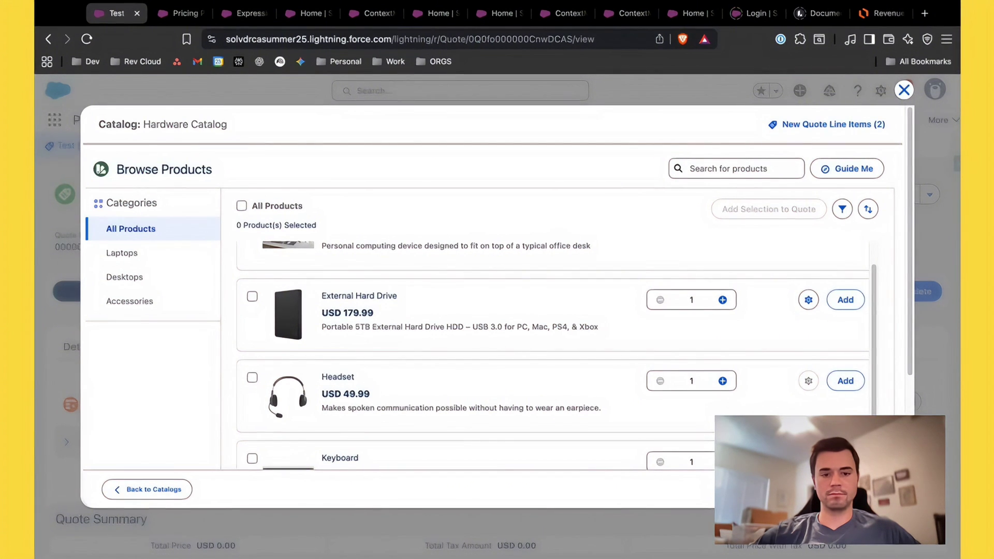
pyautogui.click(833, 489)
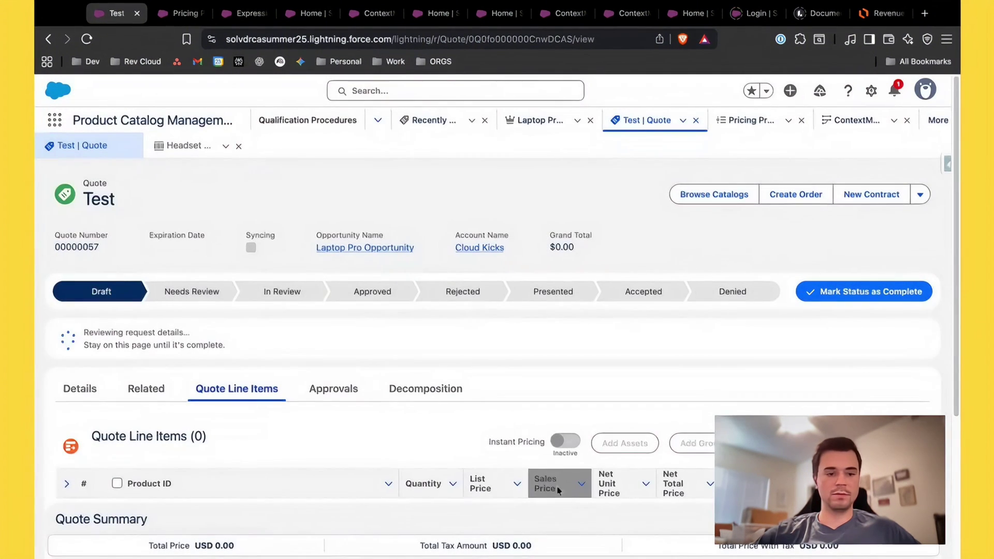
# Step: View the first Headset quote line item to check its Installation Date, and switch to the Lucidchart diagram
pyautogui.scroll(-4, 486, 396)
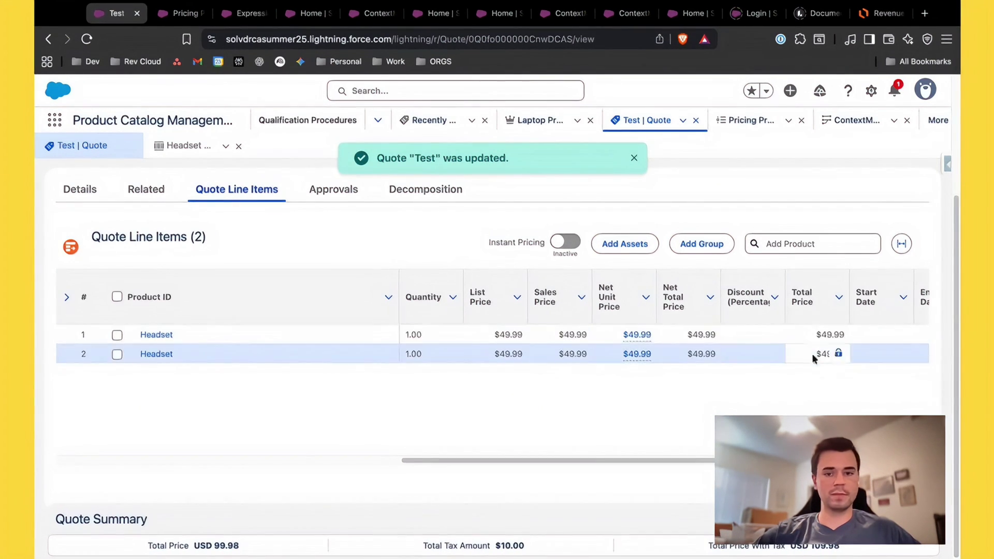
pyautogui.hscroll(5, 841, 358)
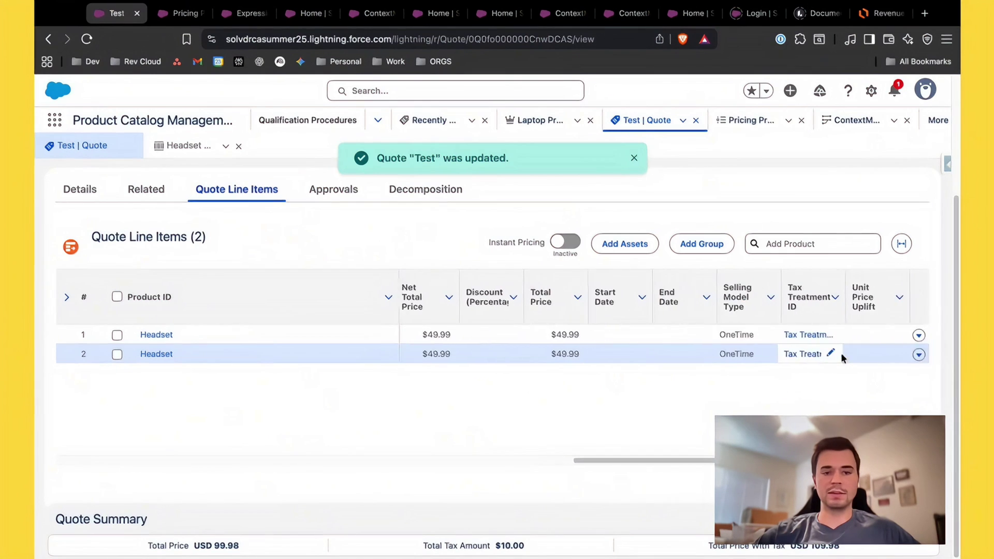
pyautogui.click(910, 336)
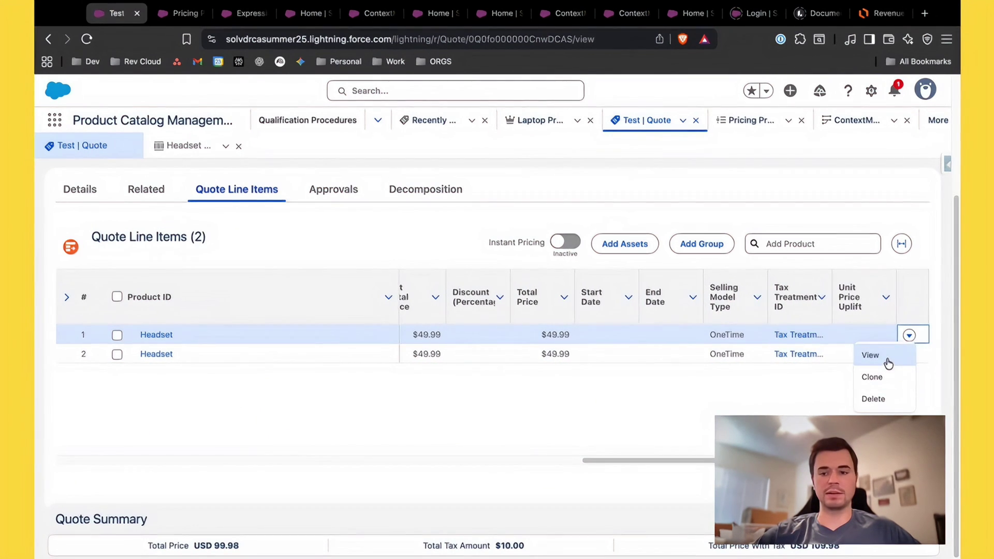
pyautogui.click(888, 362)
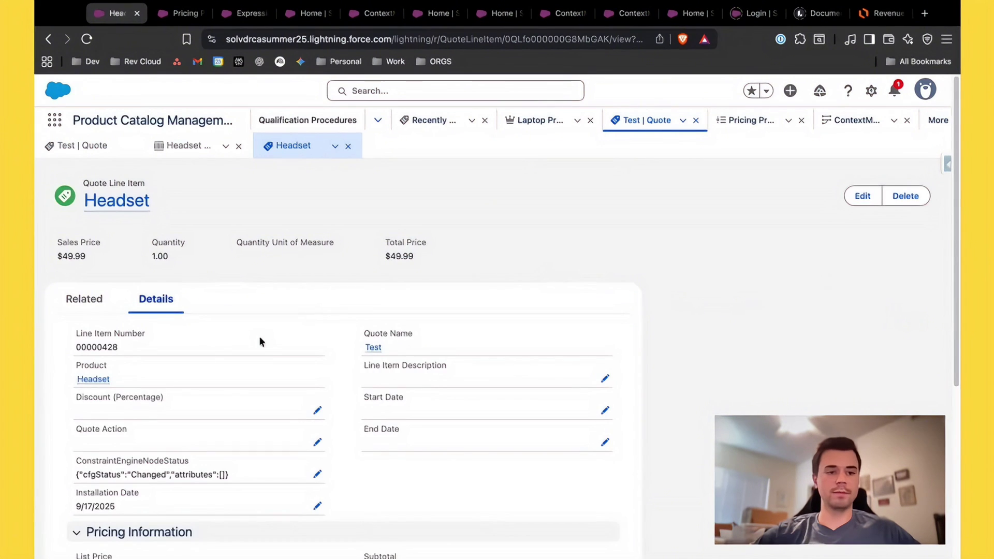
pyautogui.scroll(-3, 259, 337)
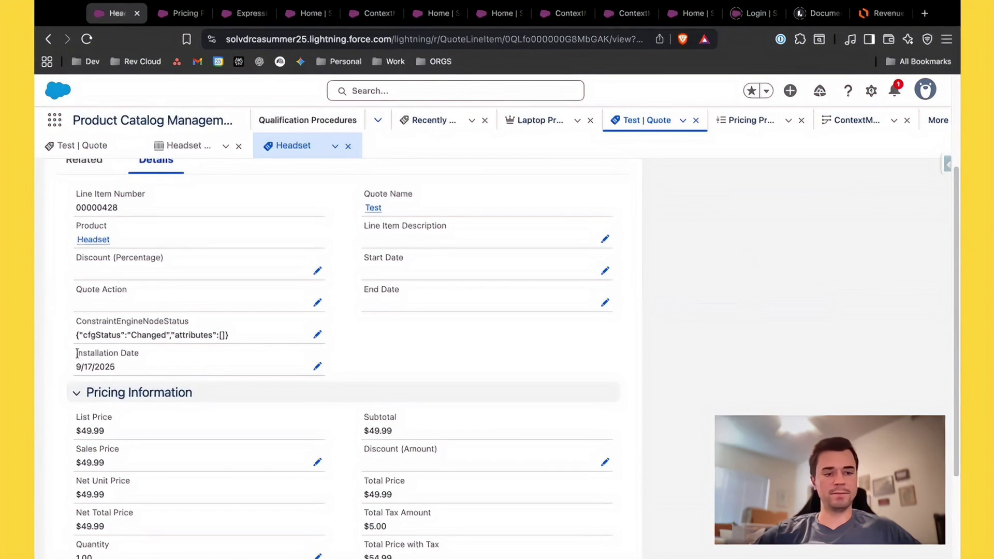
pyautogui.moveTo(76, 354); pyautogui.dragTo(115, 368)
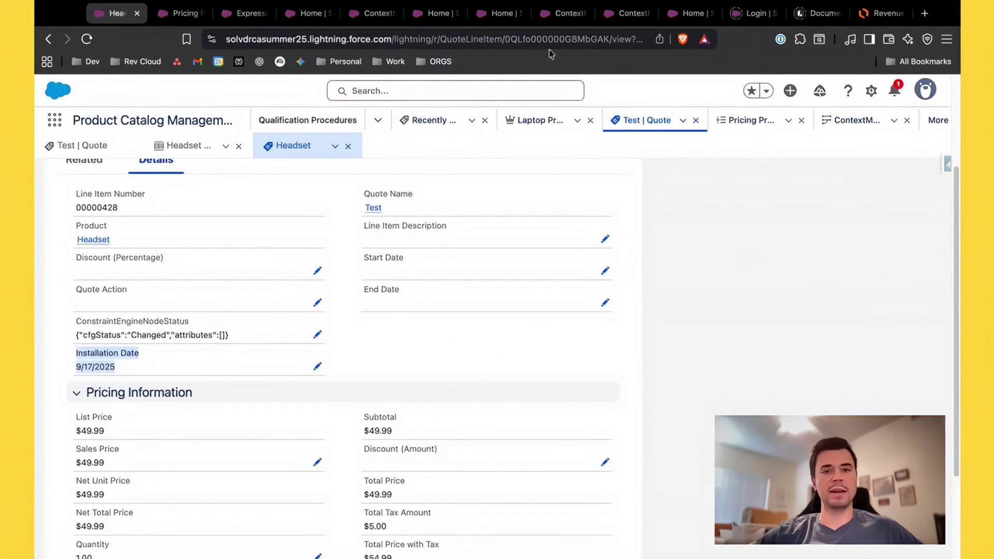
pyautogui.click(878, 15)
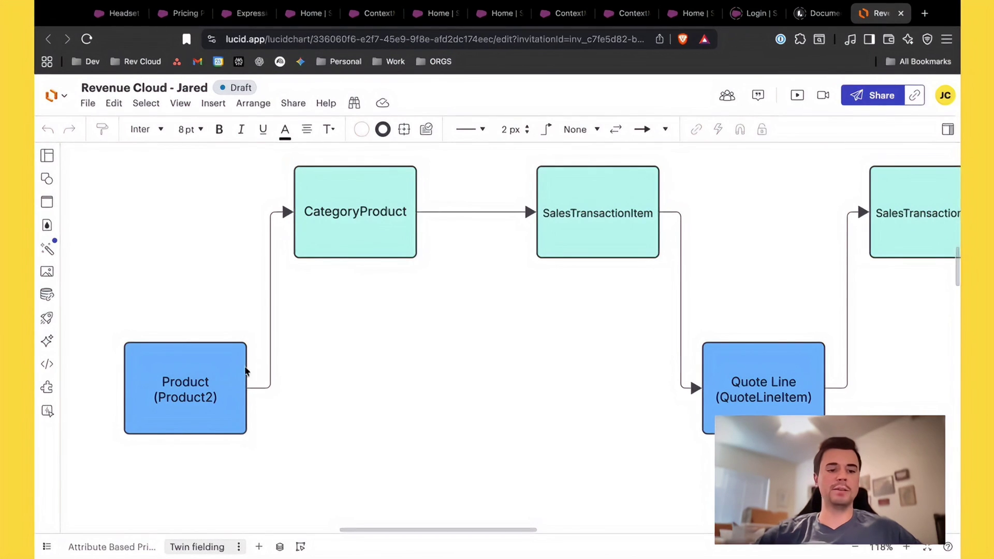